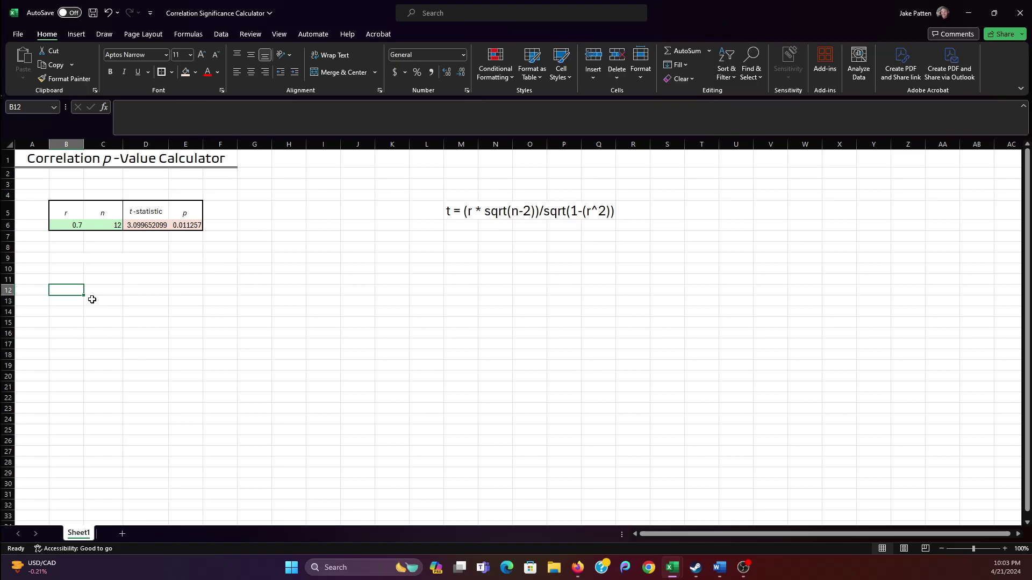
Step: Enter the sample values 12, 15 and 17 down cells B12 to B14
type("12")
key("Return")
type("15")
left_click(92, 300)
type("1")
key("BackSpace")
key("Left")
key("Down")
type("17")
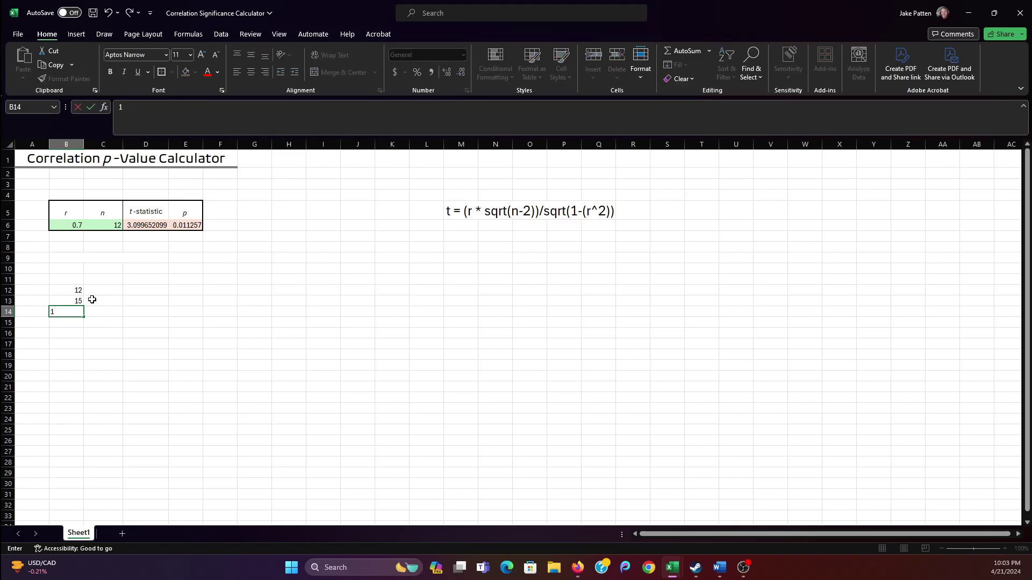
Step: Enter the paired sample values 5, 10 and 15 down cells C12 to C14
key("Right")
key("Up")
key("Up")
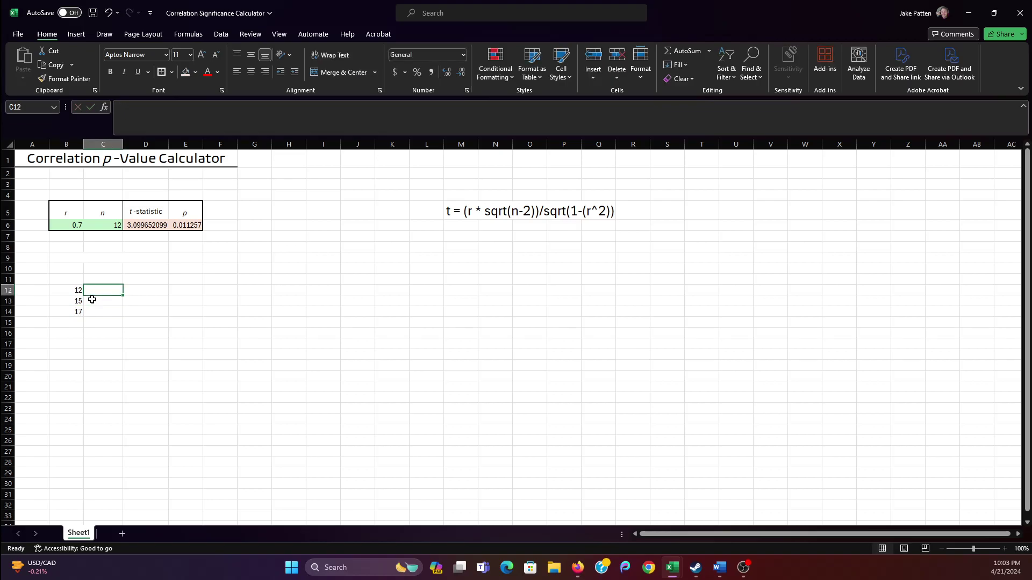
type("5")
key("Return")
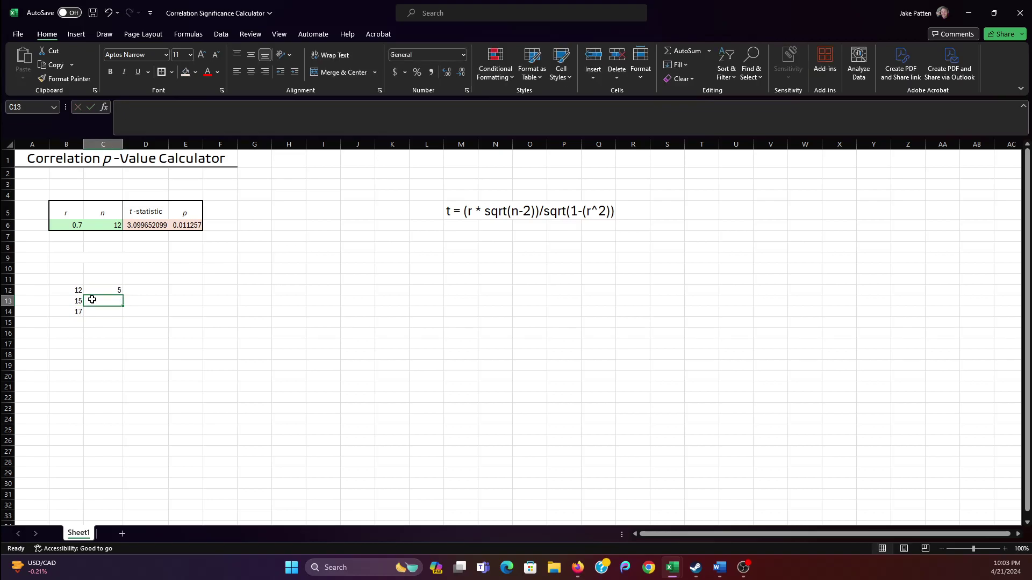
type("10")
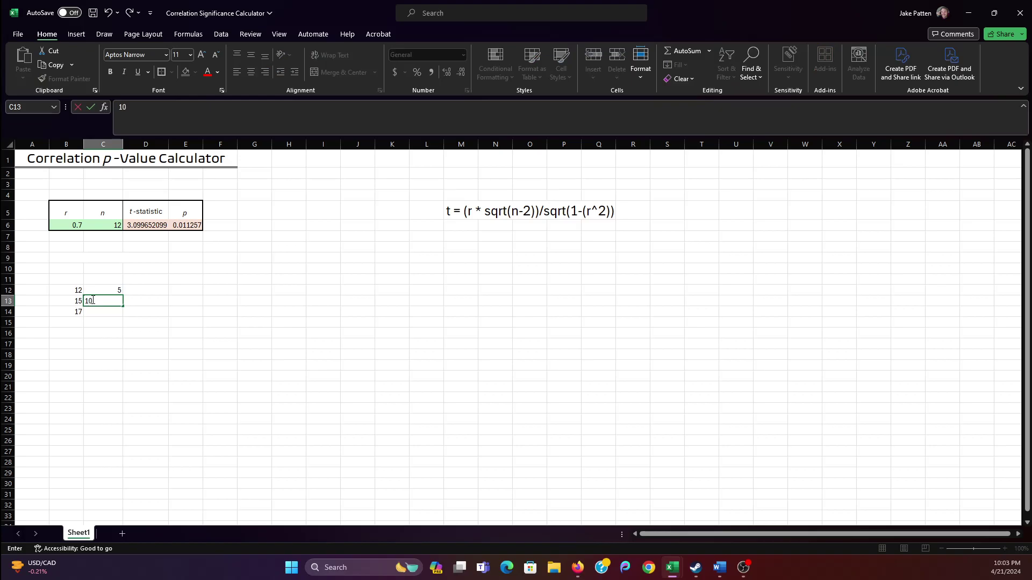
key("Return")
type("15")
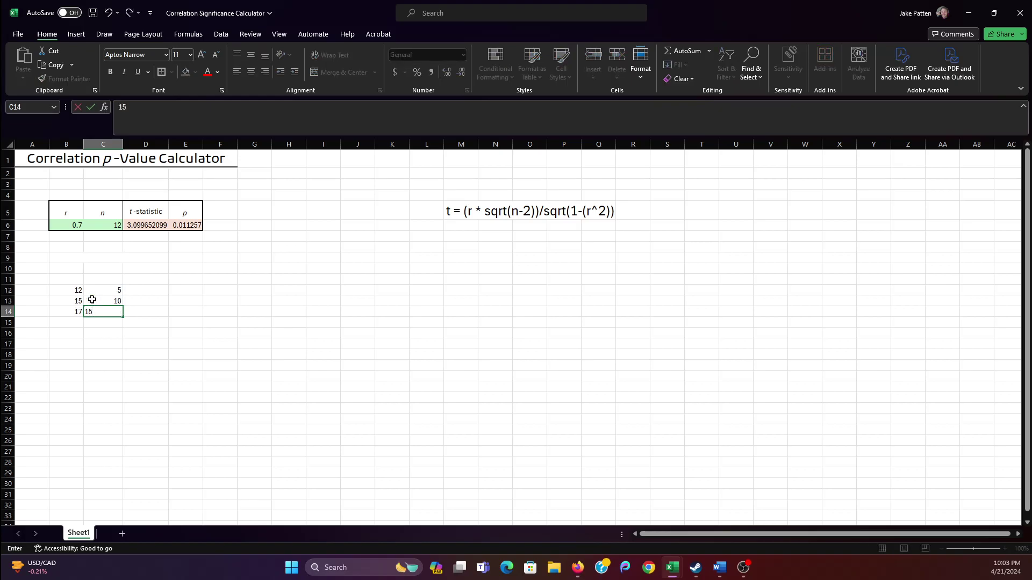
key("Return")
Step: Calculate the correlation of the two sample columns in D15 with =CORREL(B12:B14,C12:C14)
key("Right")
type("=")
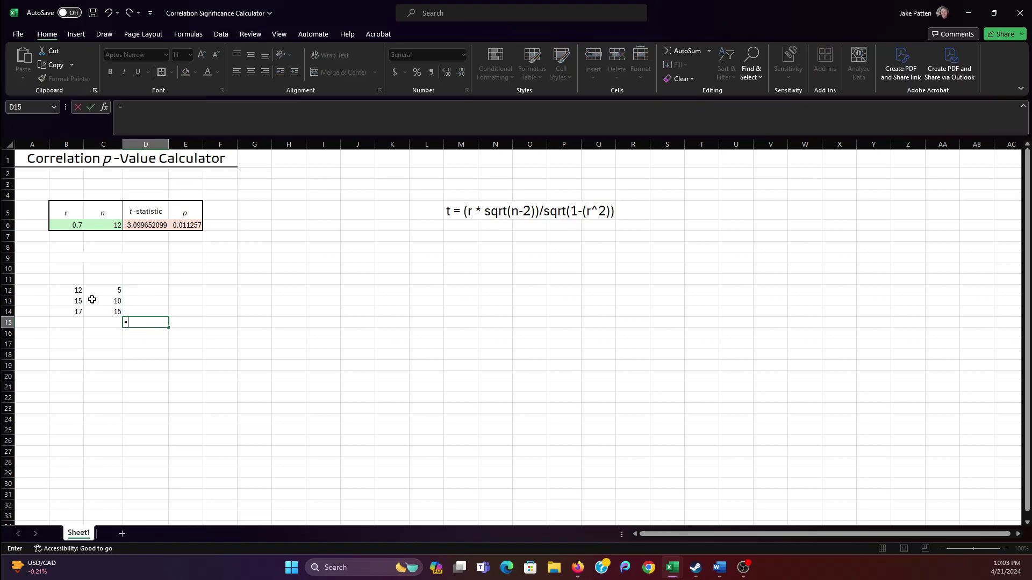
type("co")
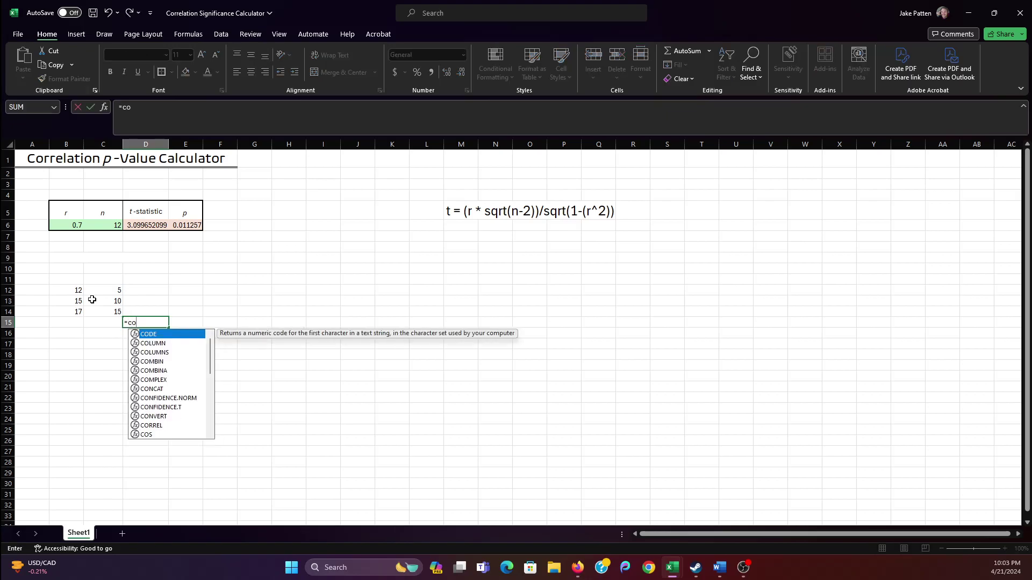
type("rrel(")
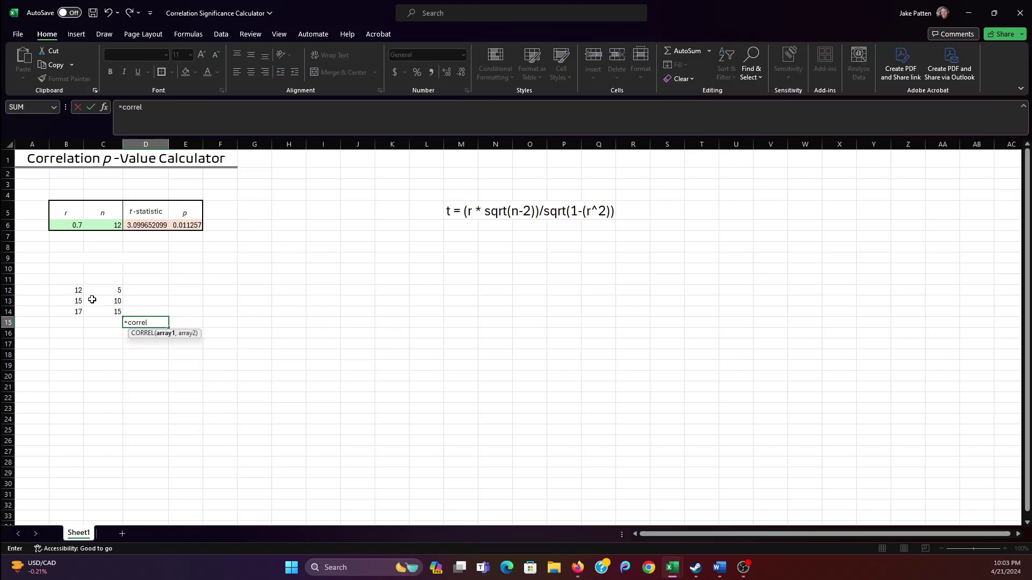
key("Left")
key("Left")
key("Up")
key("Up")
key("Up")
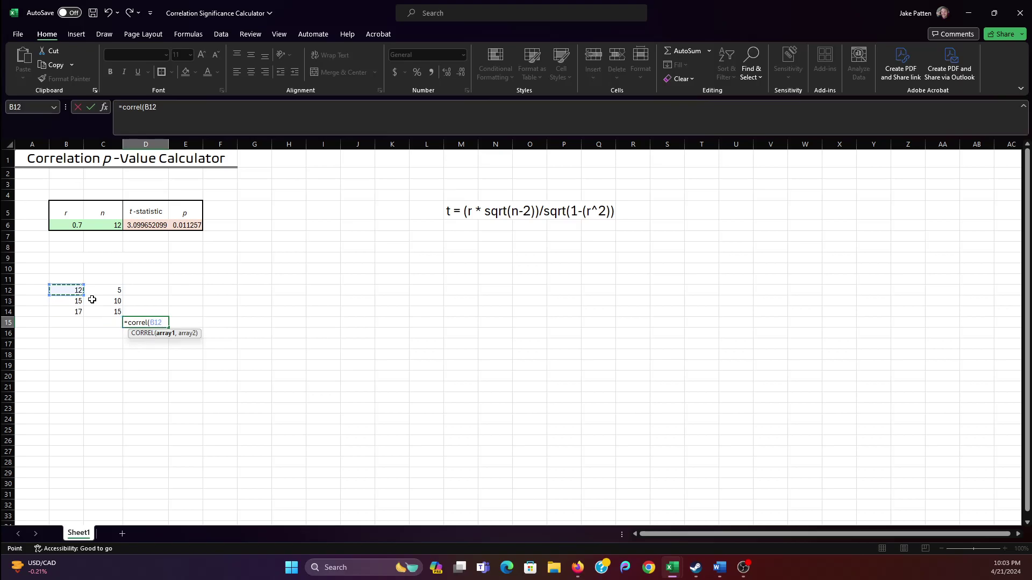
key("shift+Down")
key("shift+Down")
type(",")
key("Left")
key("Up")
key("Up")
key("Up")
key("shift+Down")
key("shift+Down")
key("Return")
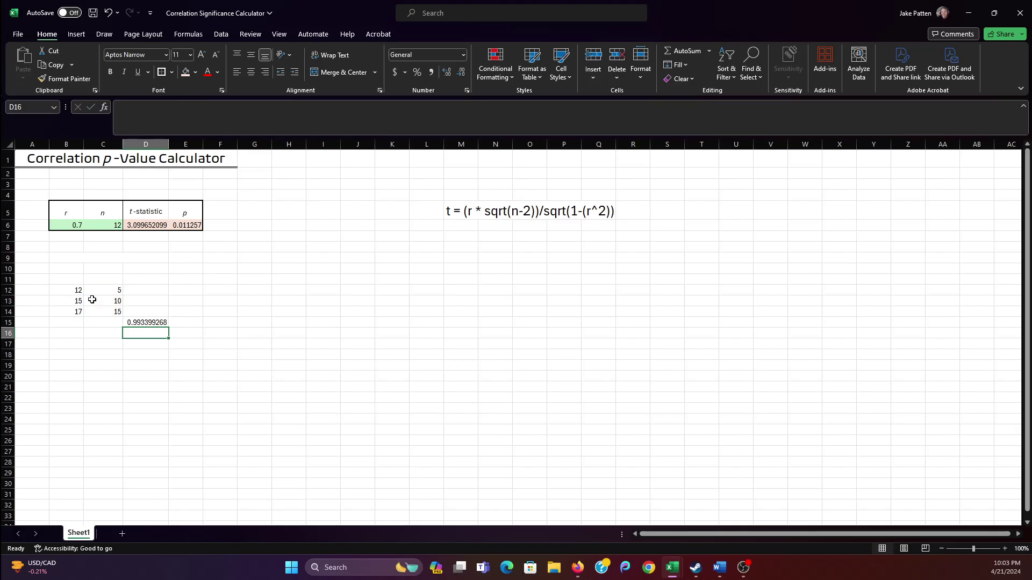
Step: Label the correlation result by entering r in cell C15
key("Up")
key("Left")
type("r")
key("Return")
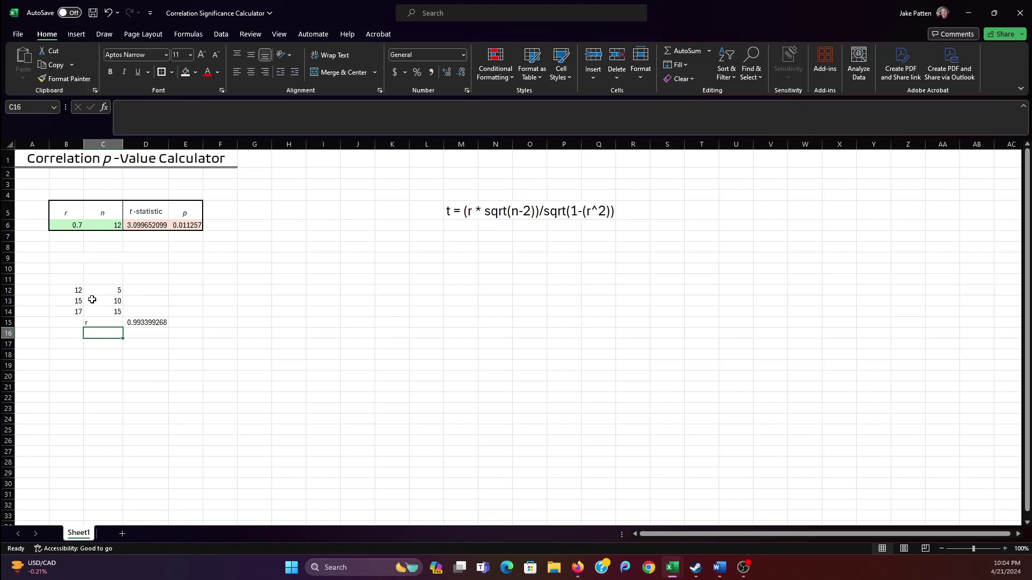
Step: Set r to 0.993 in B6 and n to 3 in C6 of the p-value calculator
key("Up")
key("Up")
key("Up")
key("Up")
key("Up")
key("Up")
key("Up")
key("Up")
key("Up")
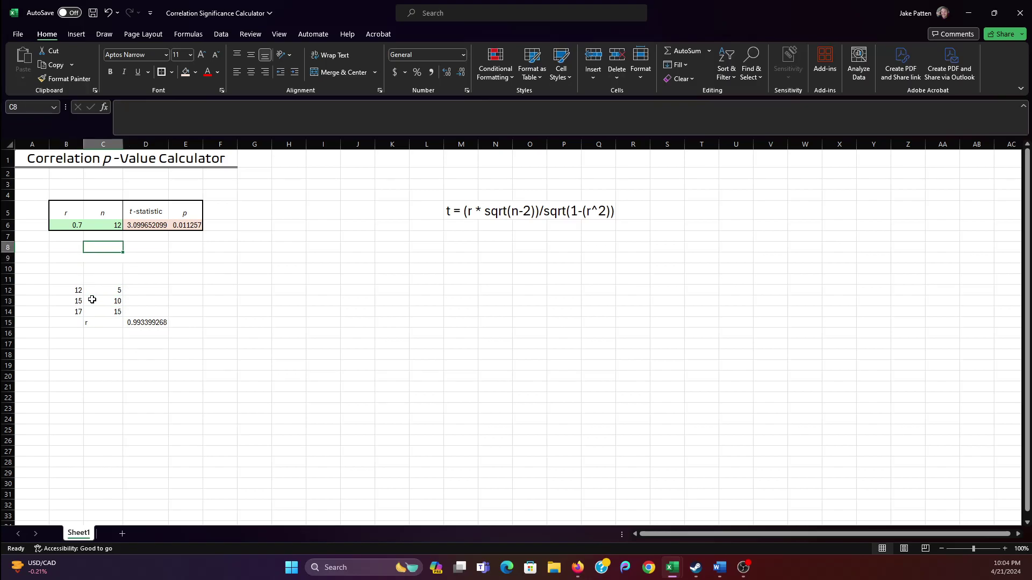
key("Up")
key("Left")
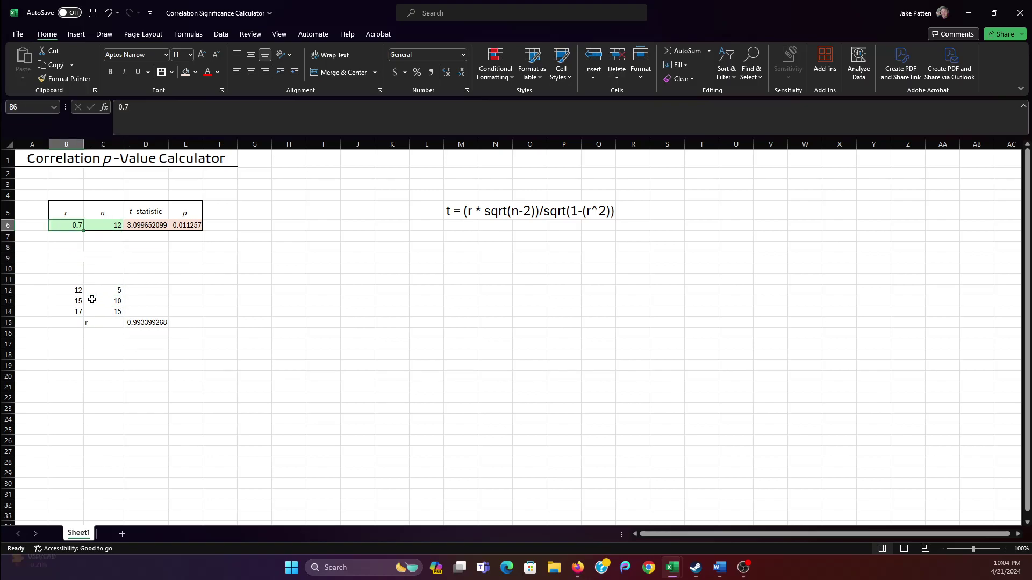
type(".993")
key("Tab")
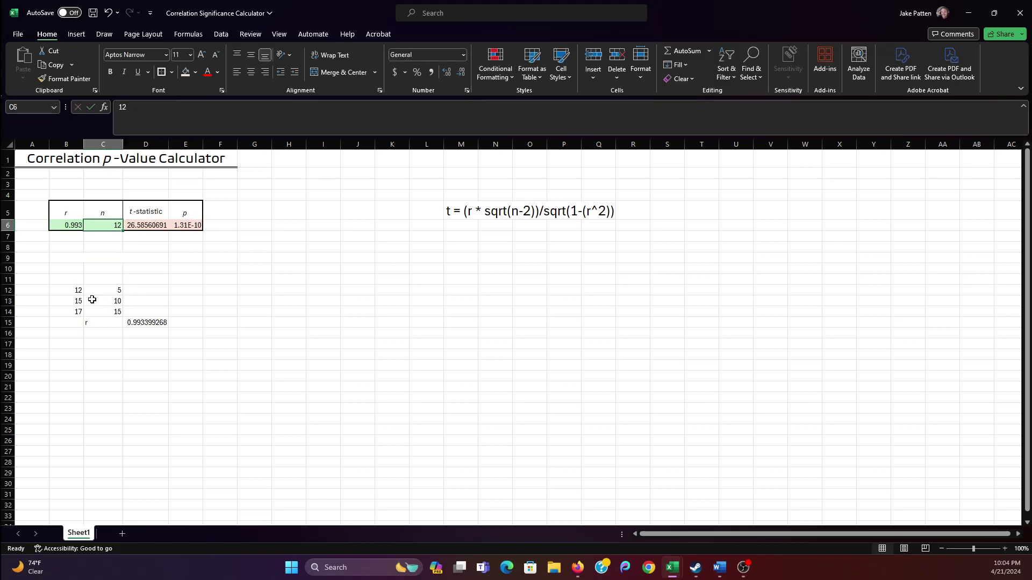
type("3")
key("Tab")
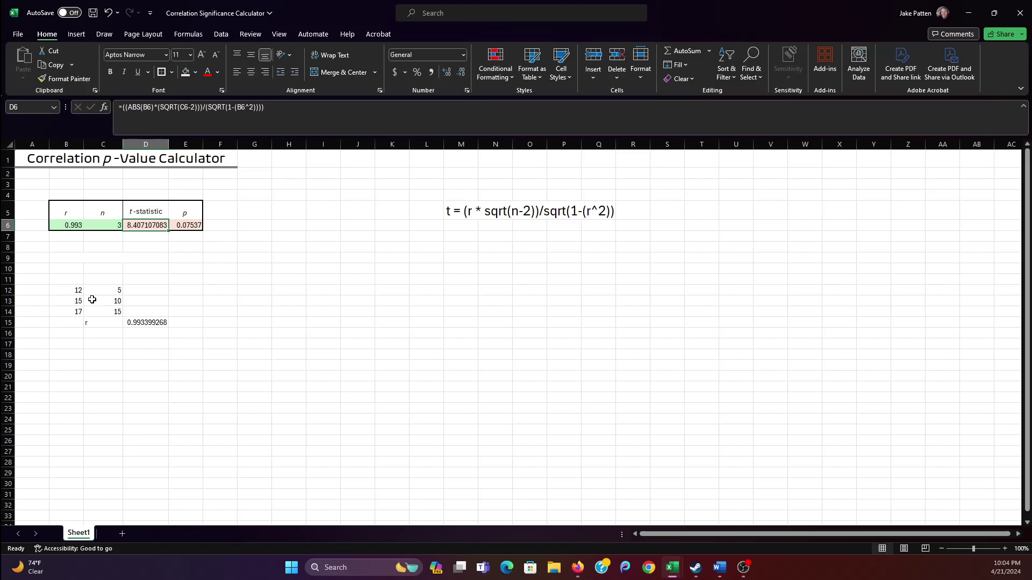
key("Tab")
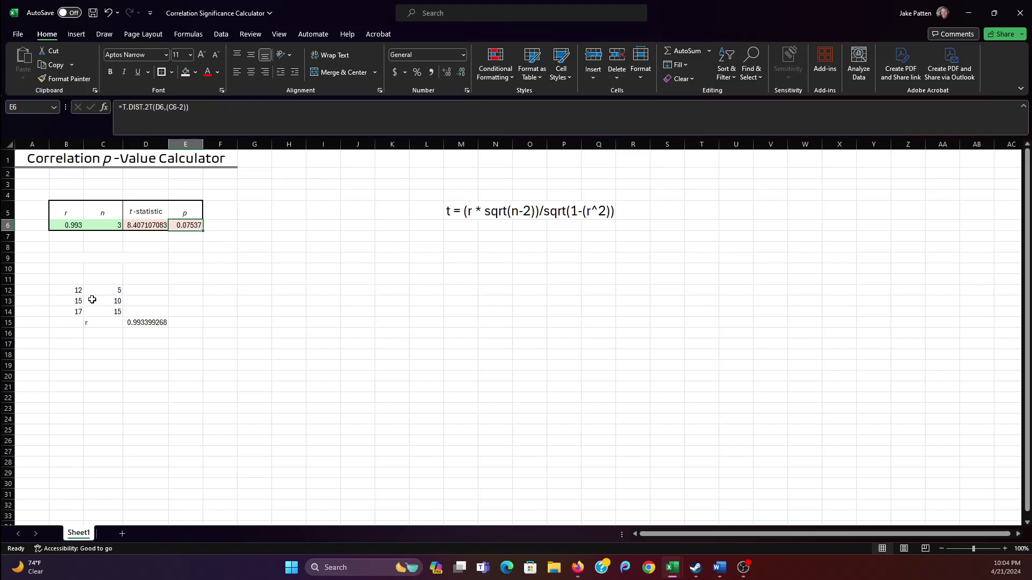
Step: Remove the sample data, the r label and the correlation formula from B12:D15
key("Down")
key("Down")
key("Down")
key("Down")
key("Down")
key("Down")
key("Down")
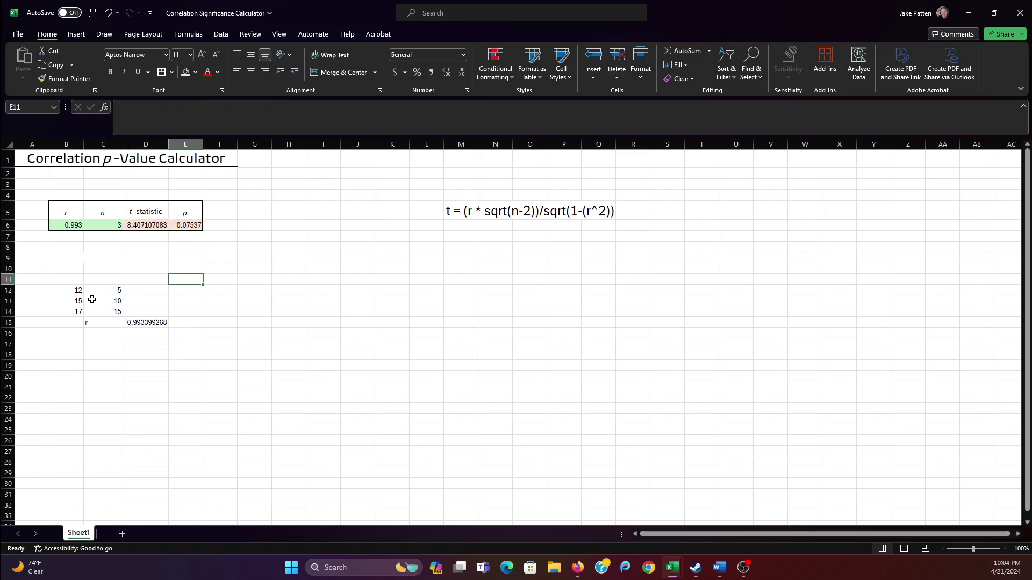
key("Down")
key("Down")
key("Left")
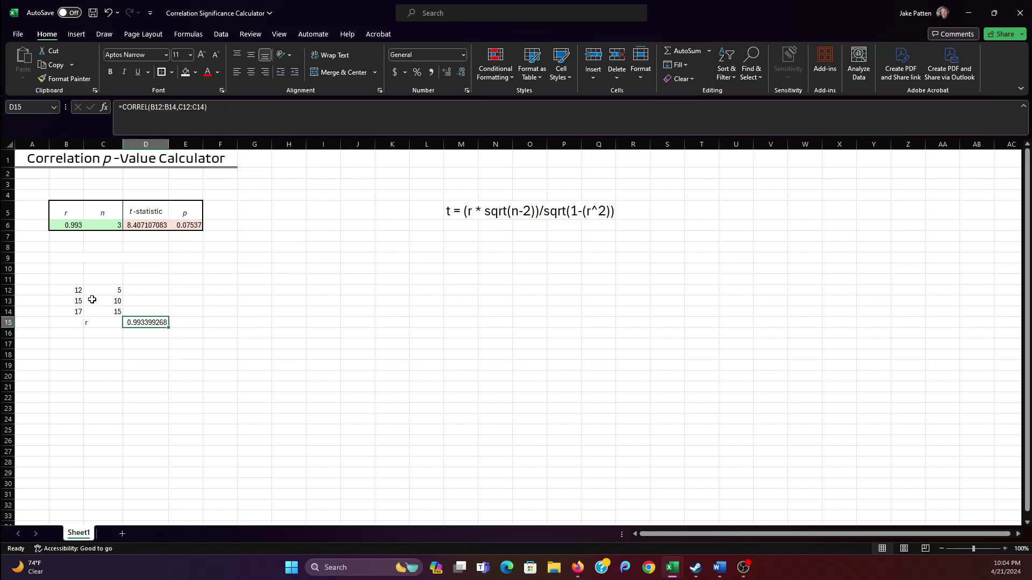
key("ctrl+z")
key("ctrl+z")
key("ctrl+z")
key("ctrl+z")
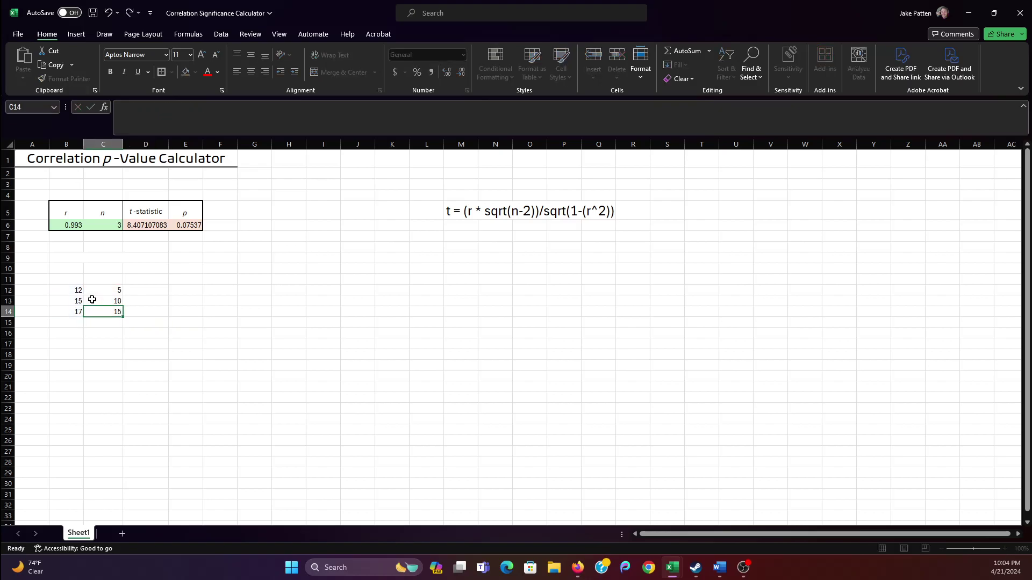
key("ctrl+z")
key("ctrl+z")
key("ctrl+z")
key("ctrl+z")
key("ctrl+z")
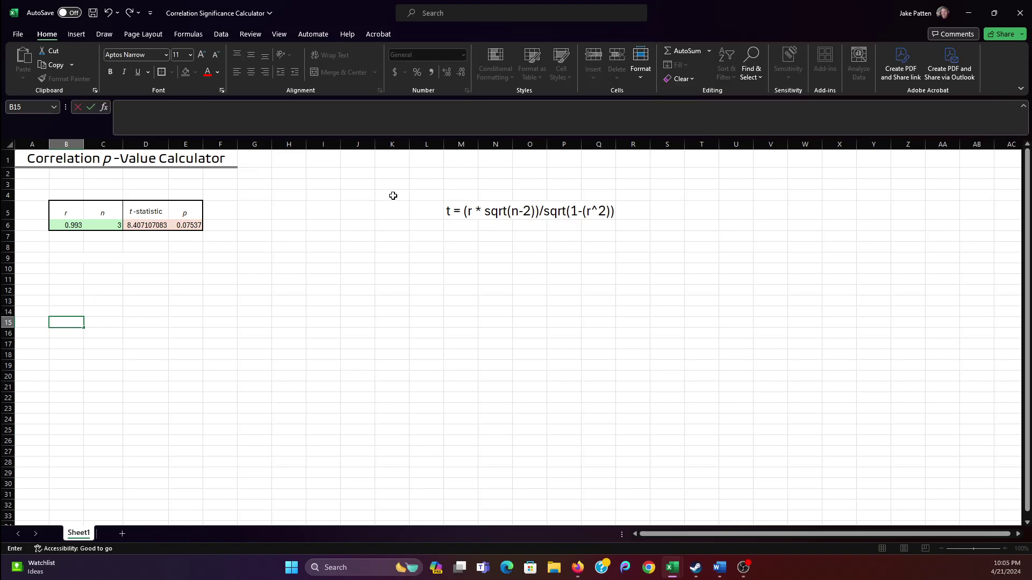
Step: Examine the written t-statistic formula in M5
left_click(465, 212)
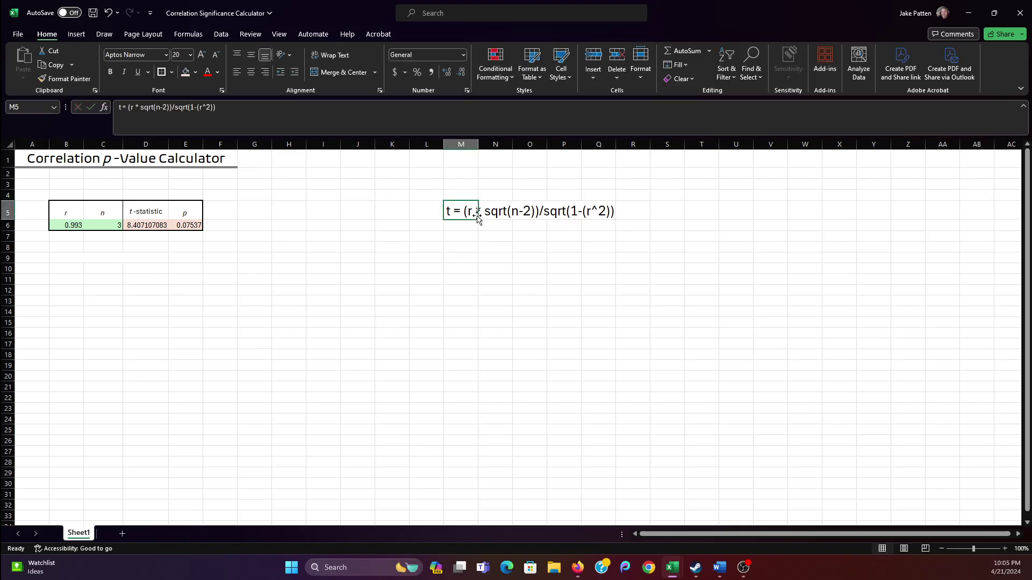
left_click_drag(457, 211, 626, 212)
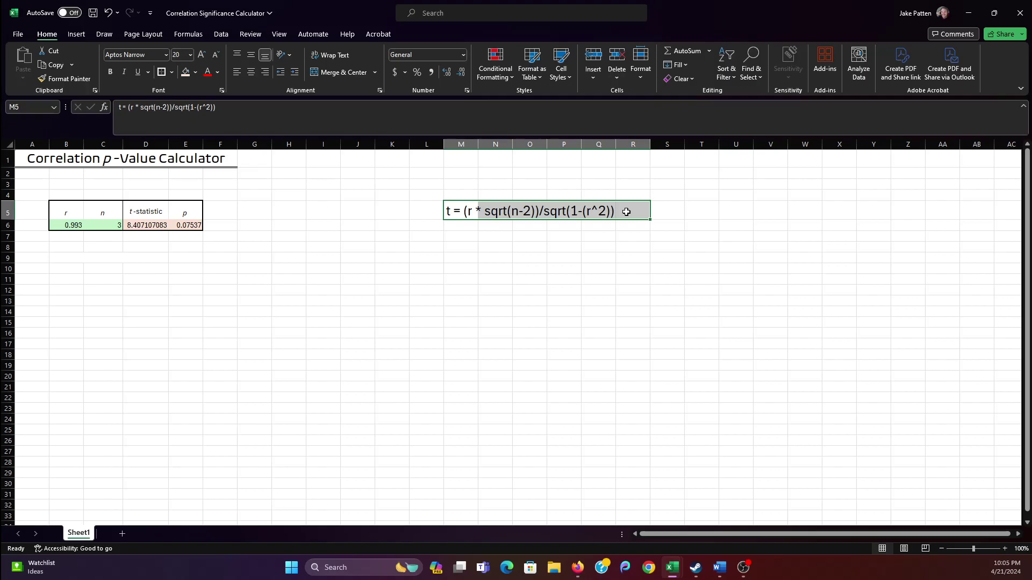
left_click(283, 289)
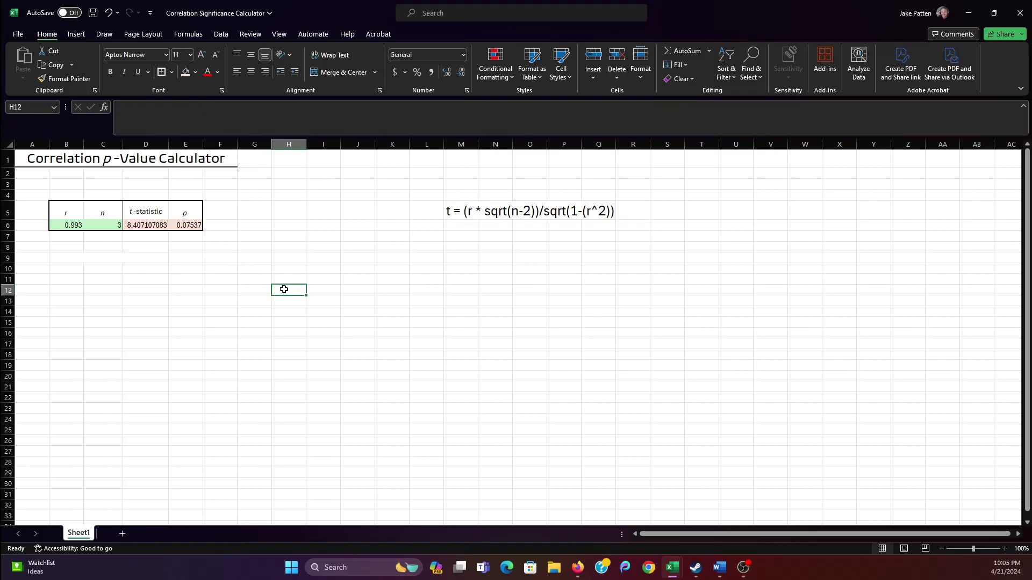
Step: Enter the headings r, n, t-statistic and p across cells B11 to E11 for a new calculator table
left_click(70, 262)
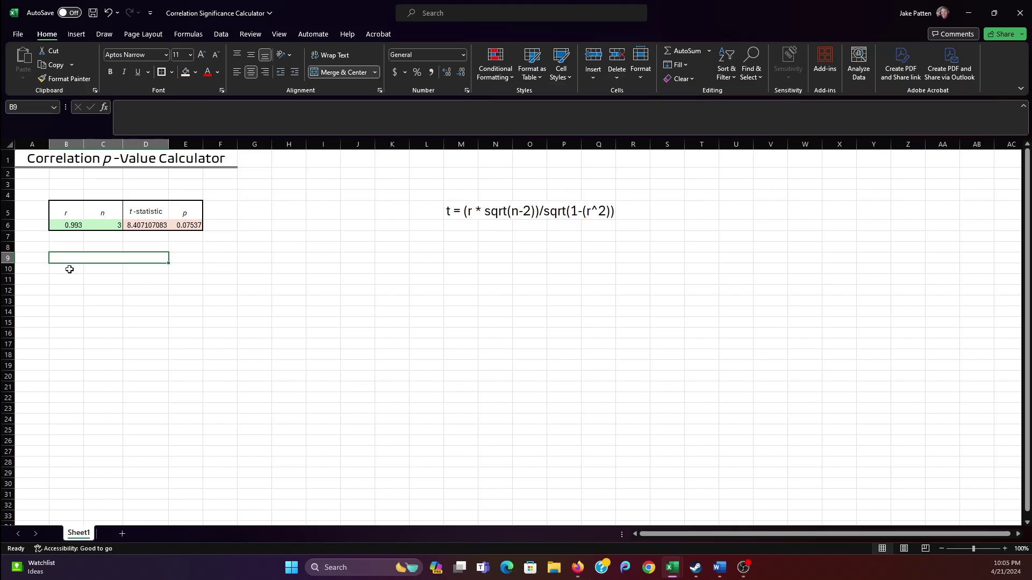
left_click(69, 269)
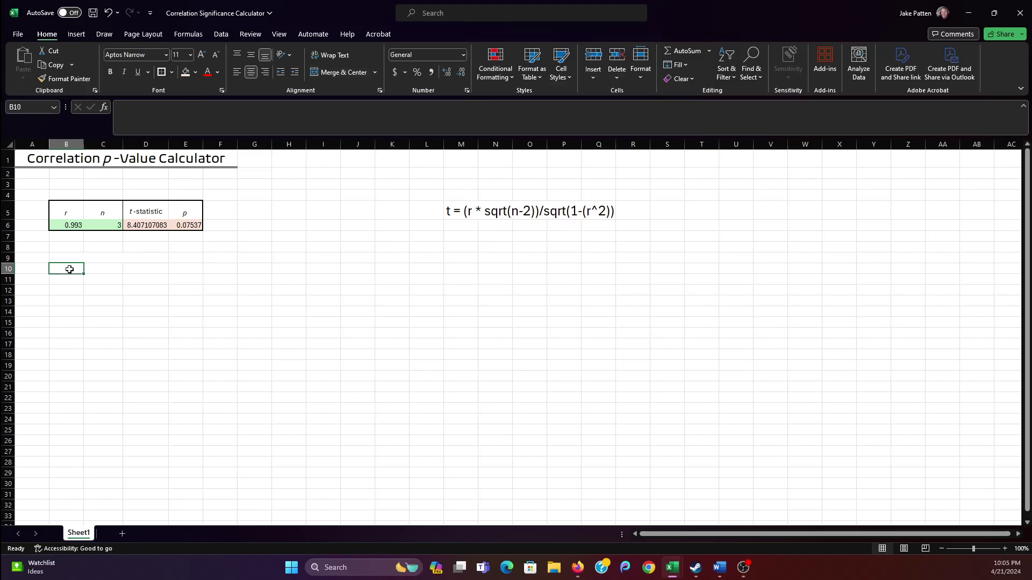
key("Up")
key("Up")
key("Up")
key("Up")
key("Up")
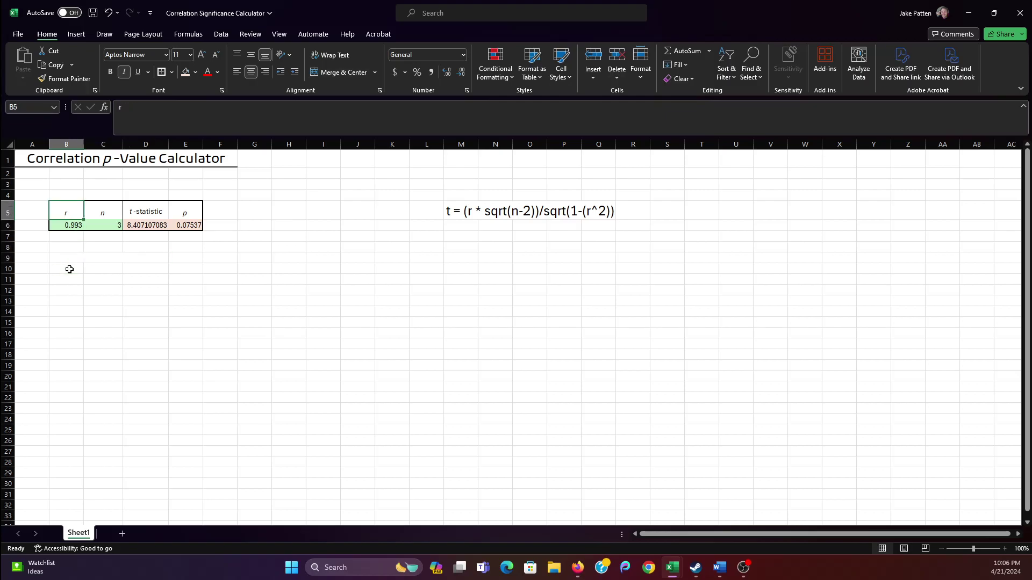
key("Down")
key("Down")
key("Down")
key("Down")
key("Down")
key("Down")
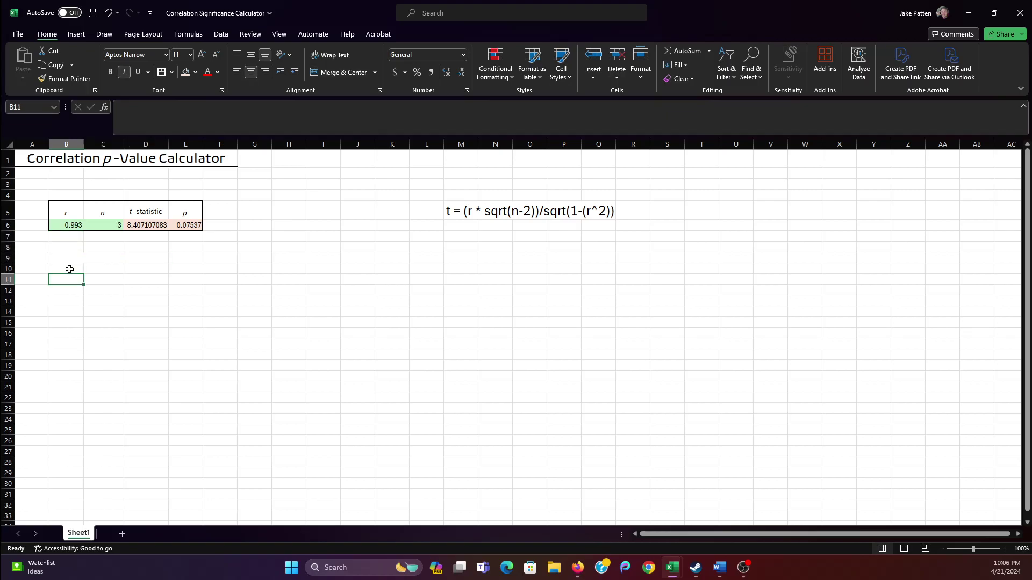
type("r")
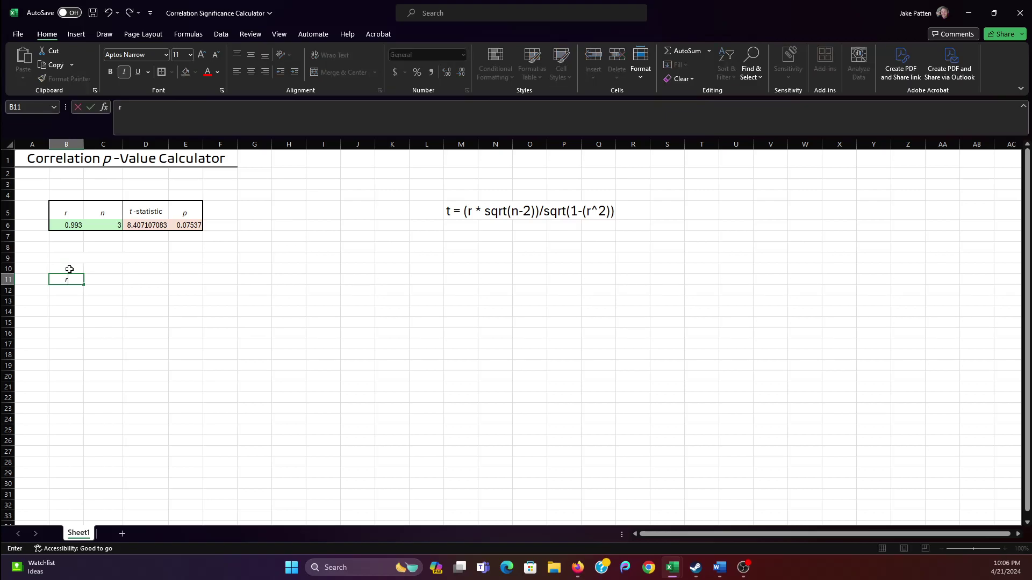
key("Tab")
type("n")
key("Tab")
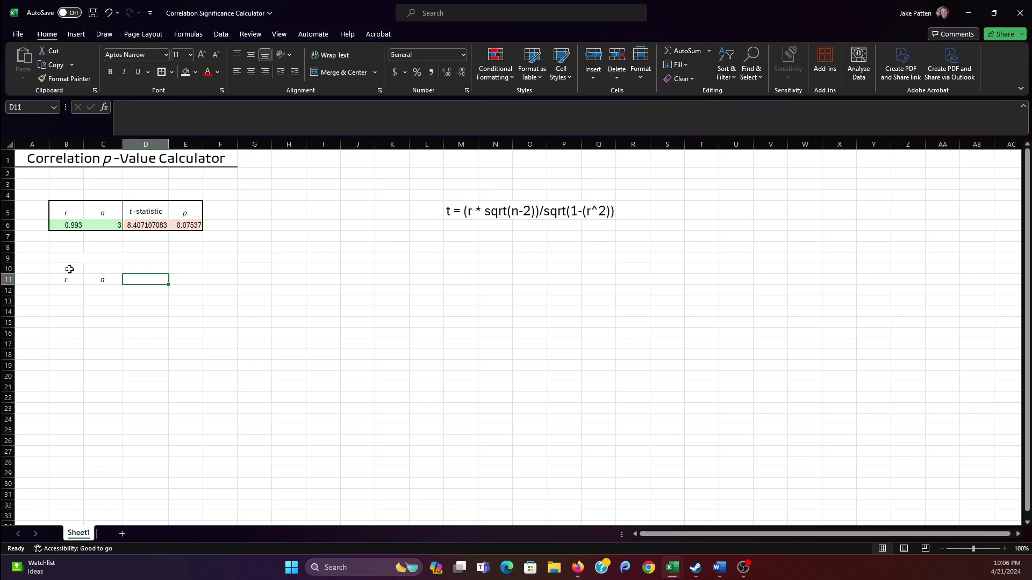
type("t-statistic")
key("Tab")
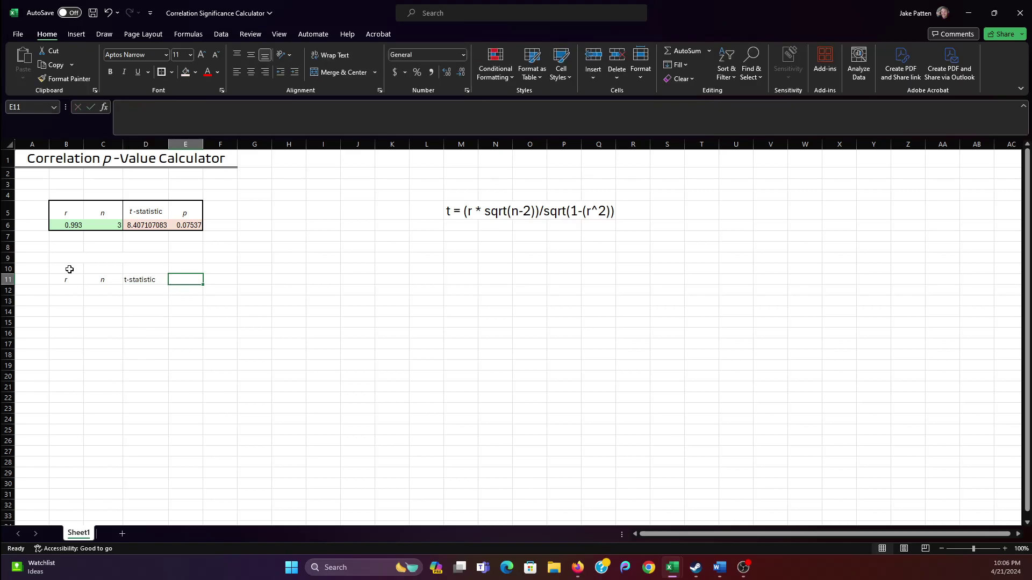
type("p")
key("Return")
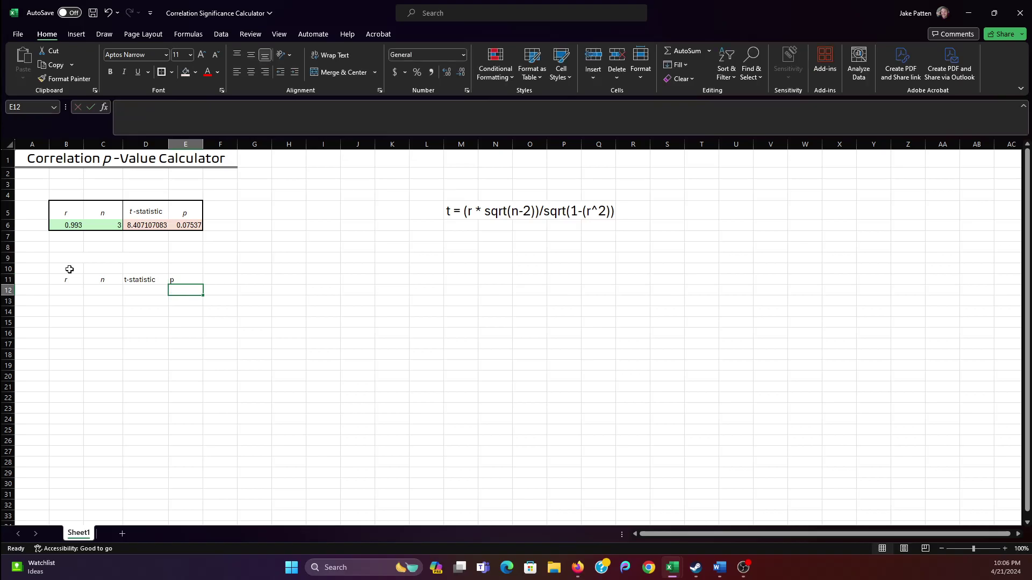
Step: Fill the input cells B12:C12 with light green and the result cells D12:E12 with light orange
key("Left")
key("Left")
key("Left")
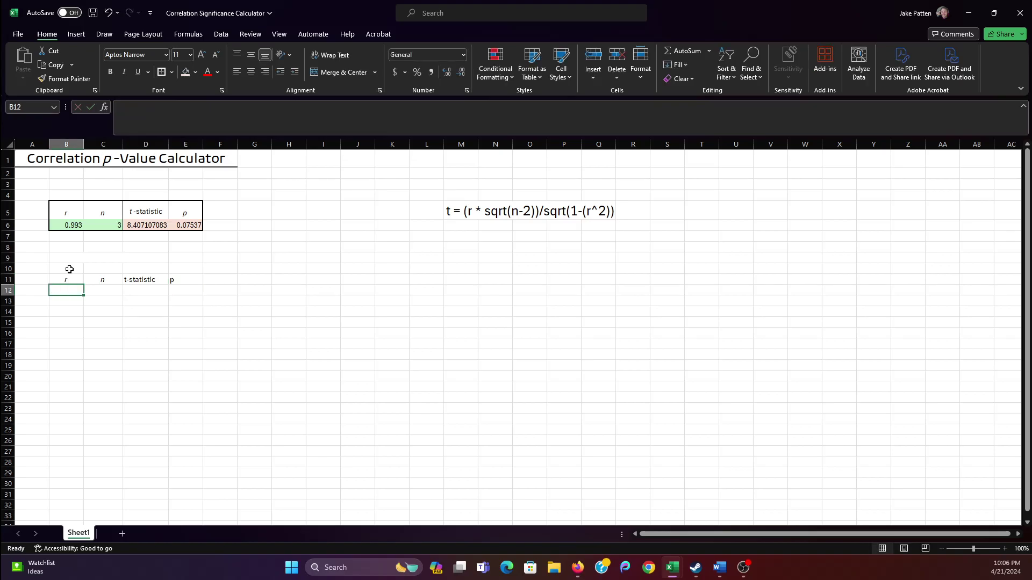
left_click_drag(95, 290, 66, 288)
left_click(195, 72)
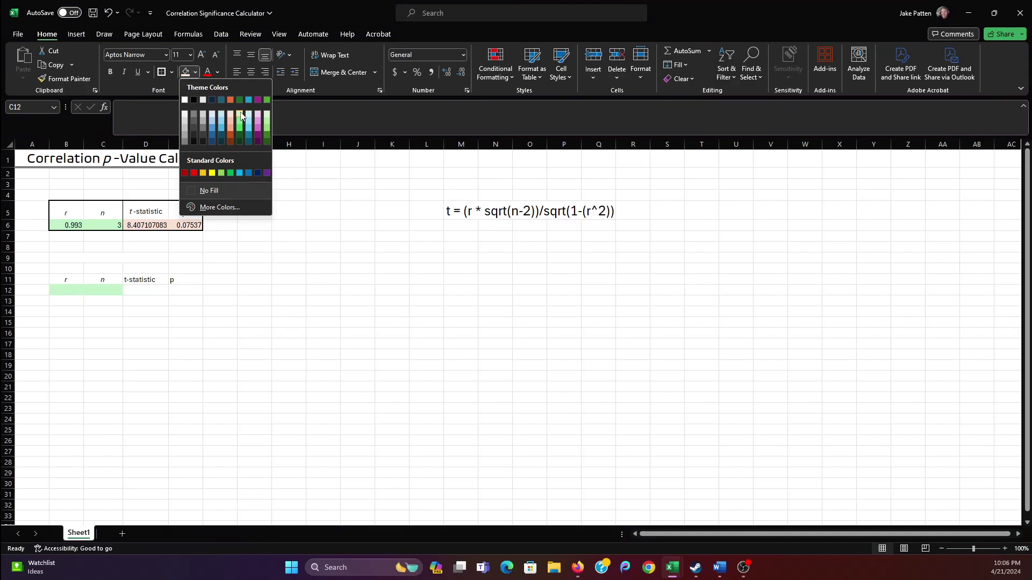
left_click(241, 116)
left_click_drag(146, 290, 185, 290)
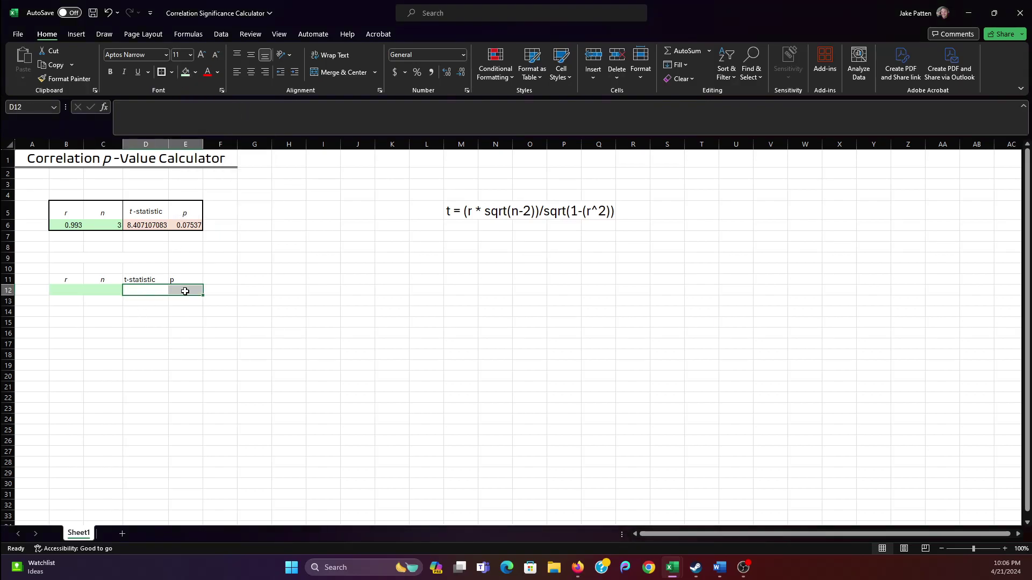
left_click(195, 74)
left_click(230, 117)
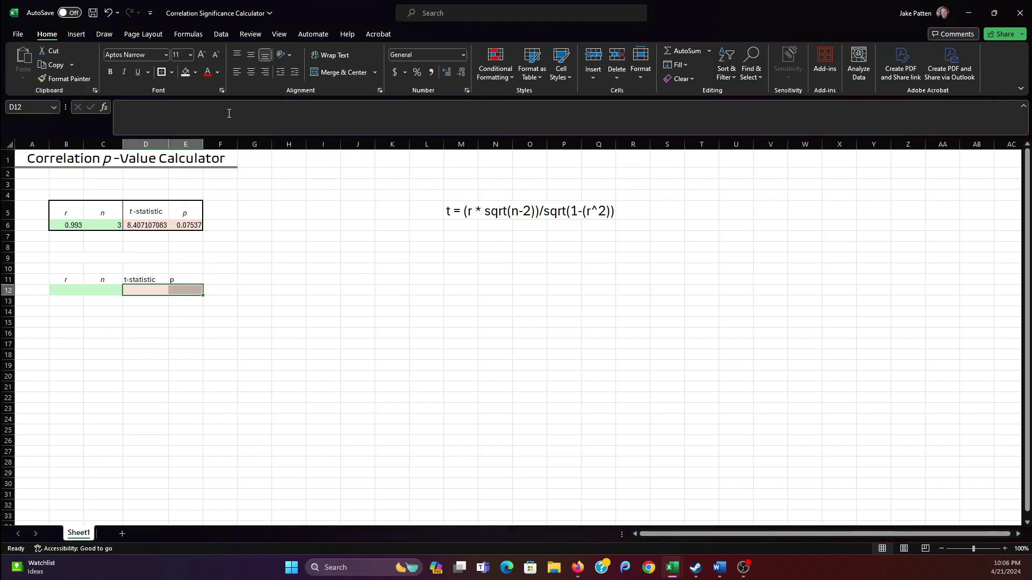
Step: Enter the t-statistic formula =(B12*sqrt(C12-2))/sqrt(1-(B12^2)) in cell D12 of the new calculator table
left_click(181, 324)
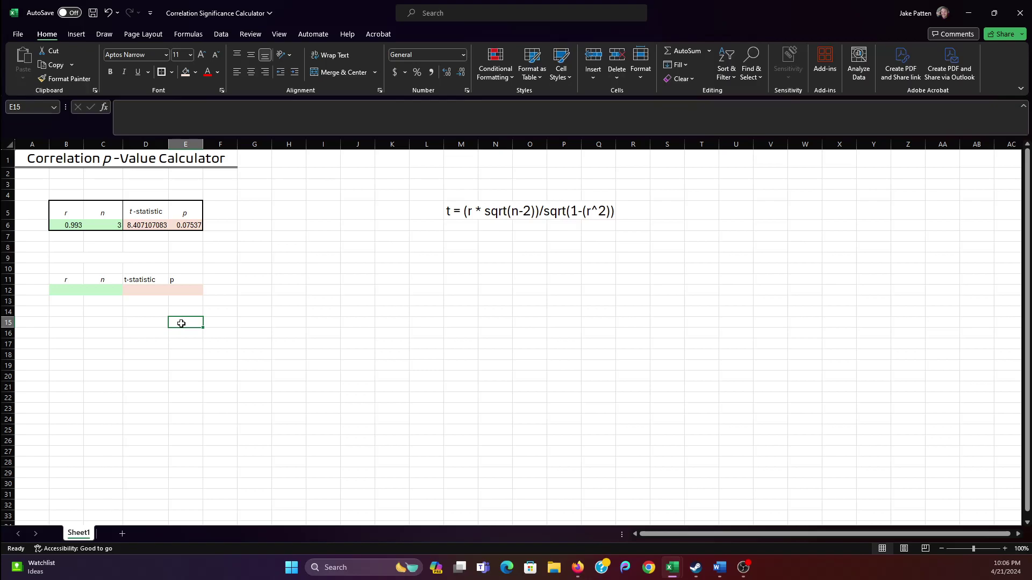
left_click(141, 290)
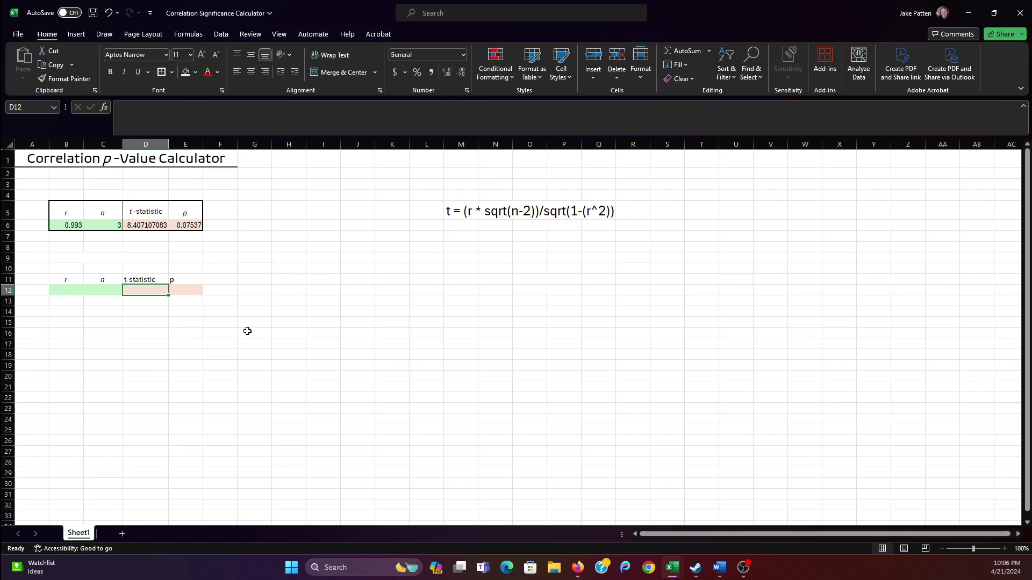
type("=")
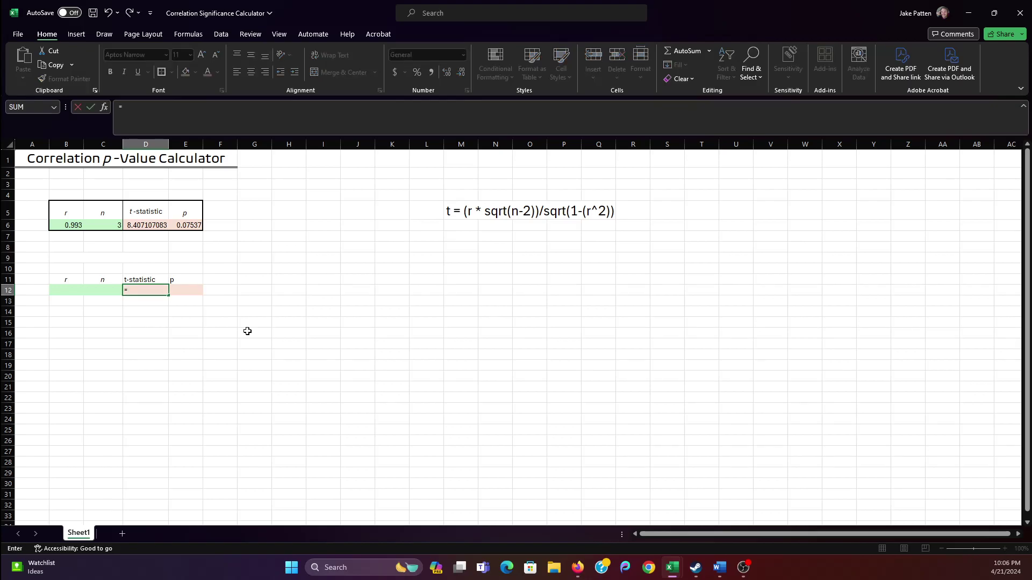
type("(")
left_click(63, 289)
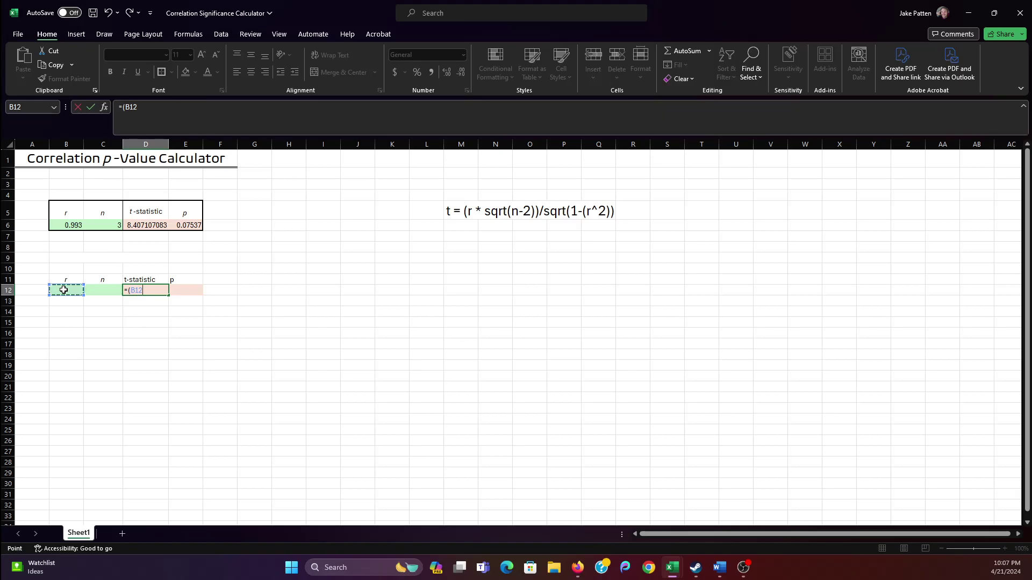
type("*sq")
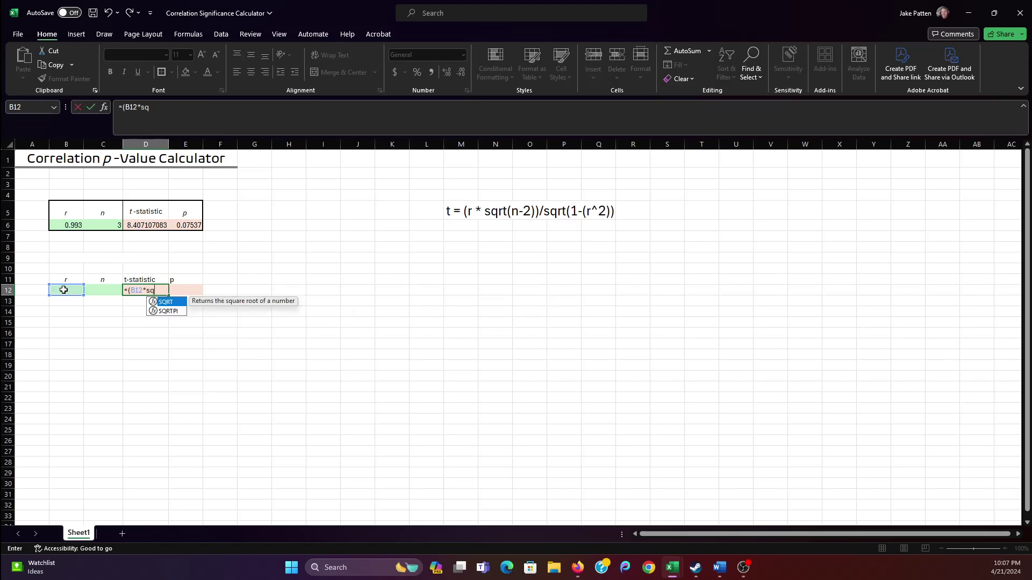
type("rt(")
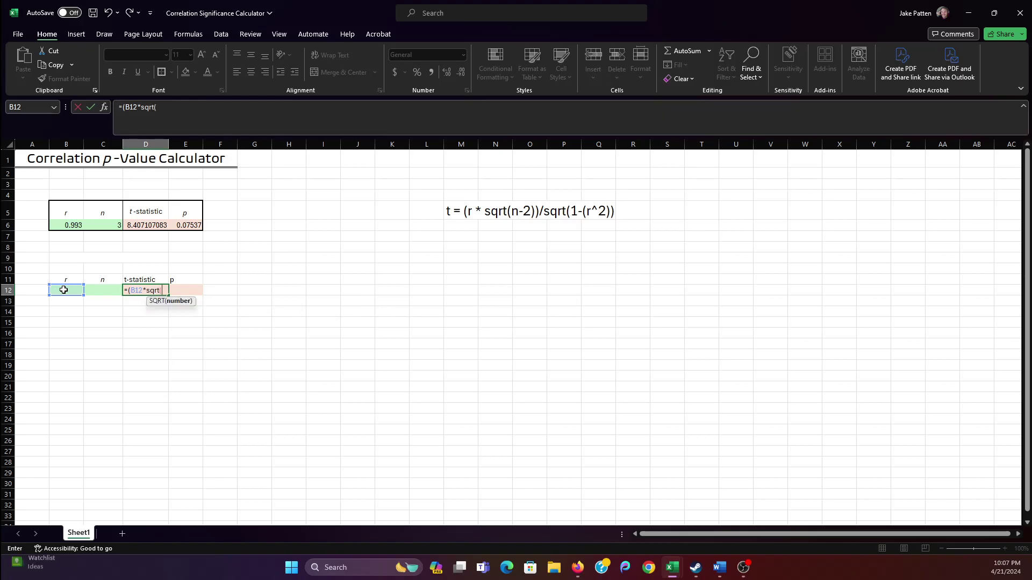
left_click(105, 290)
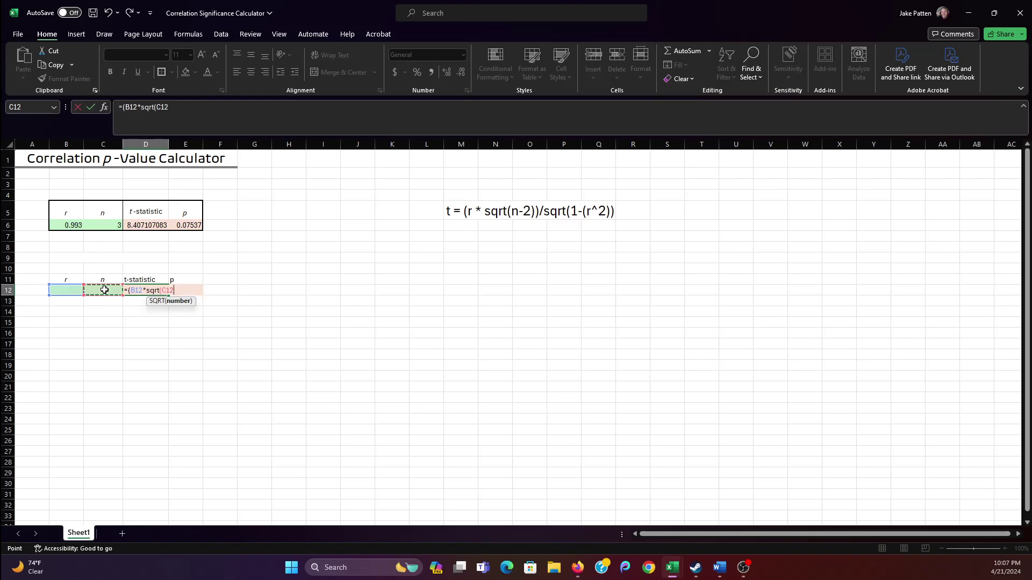
type("-2)")
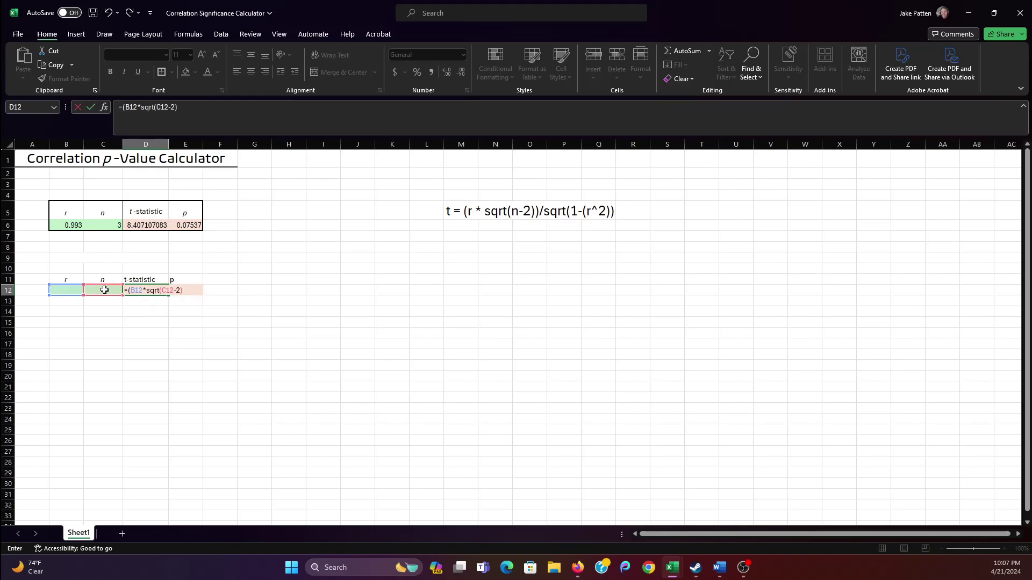
type(")/sqrt")
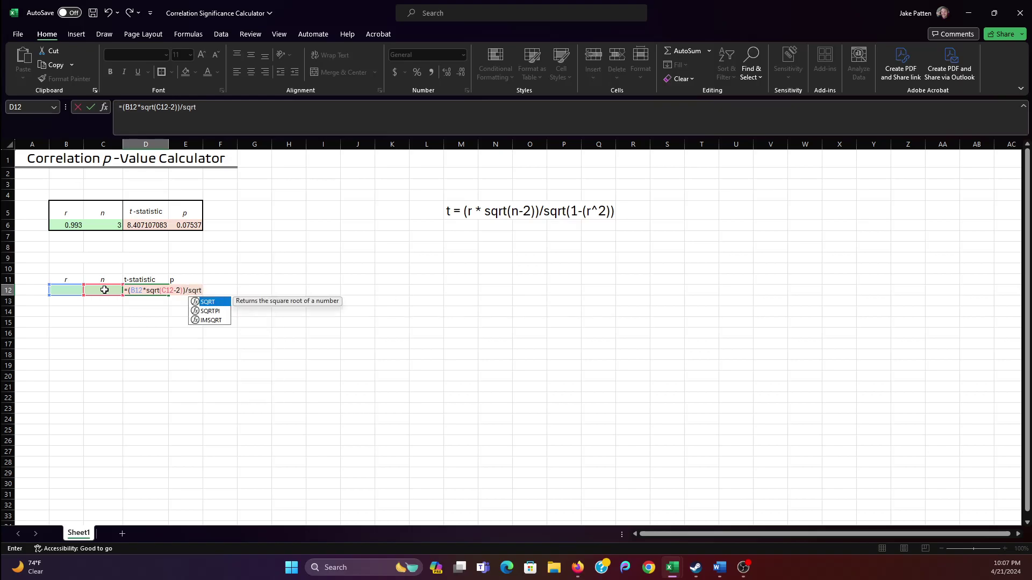
type("(1-(")
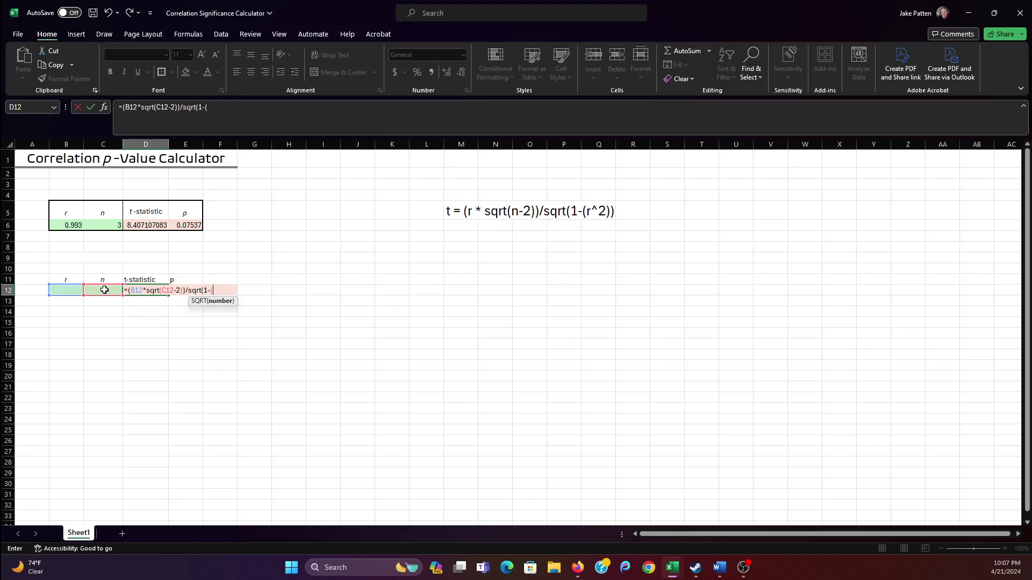
left_click(66, 289)
type("^2))")
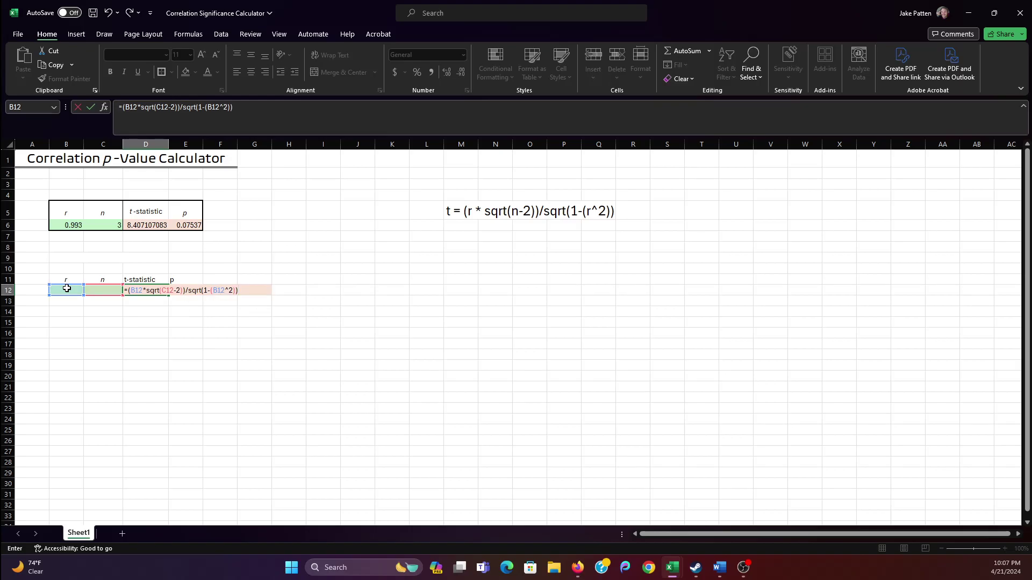
key("Return")
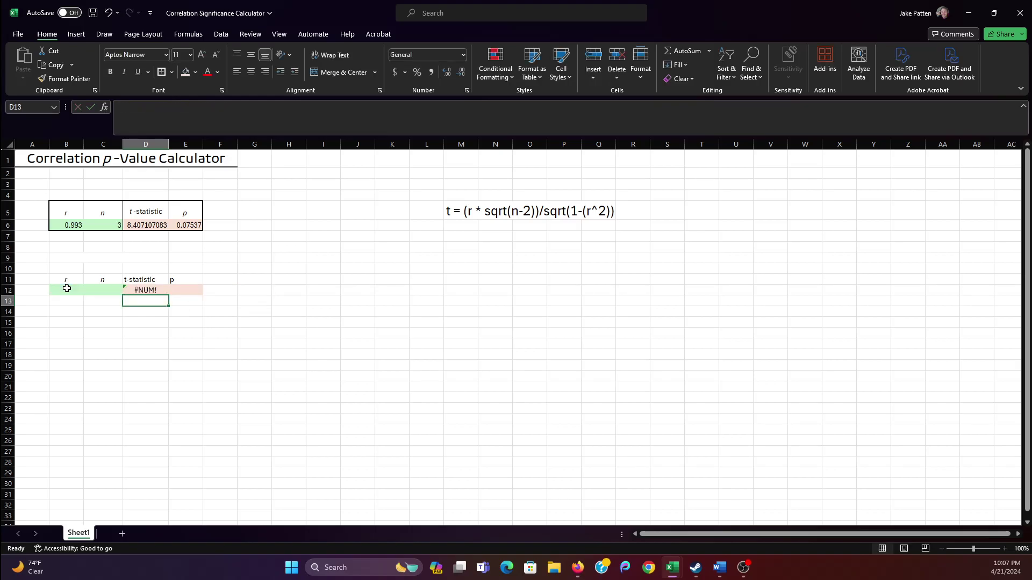
Step: Set r to 0.47 in B6 and n to 15 in C6 of the original calculator
key("Up")
key("Left")
key("Left")
key("Up")
key("Up")
key("Up")
key("Up")
key("Up")
key("Up")
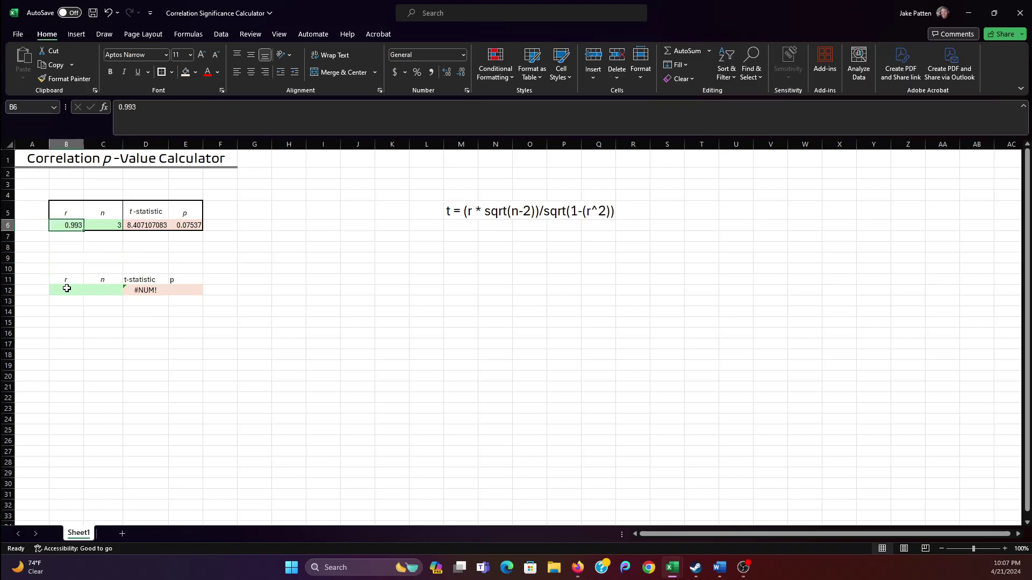
type("15")
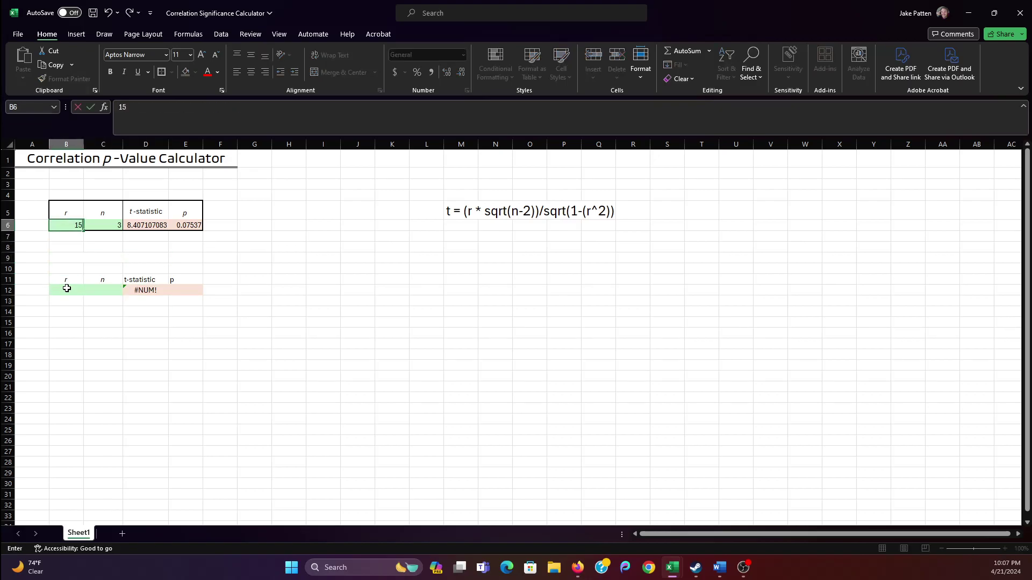
key("BackSpace")
key("BackSpace")
type(".47")
key("Tab")
type("15")
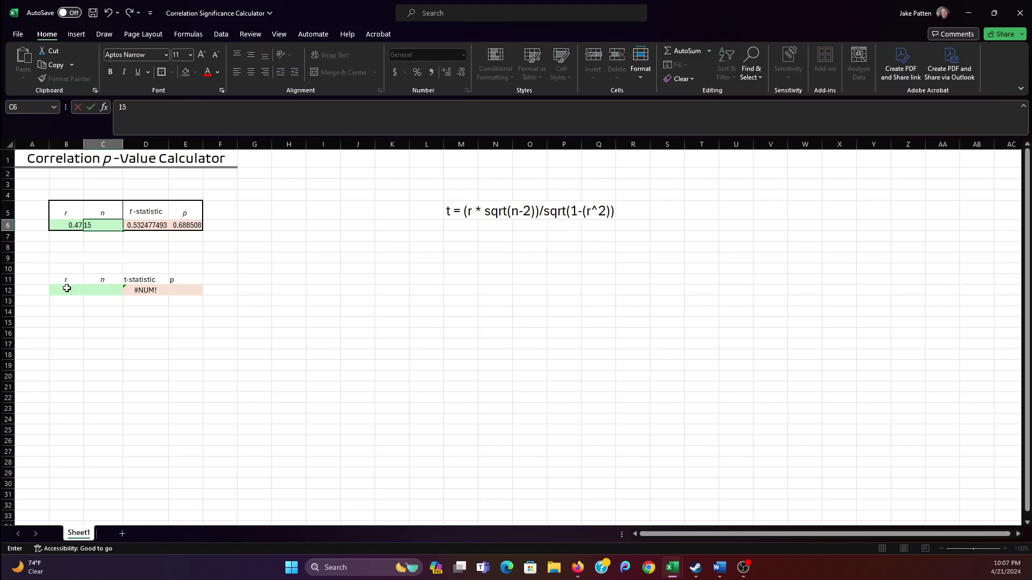
key("Tab")
key("Return")
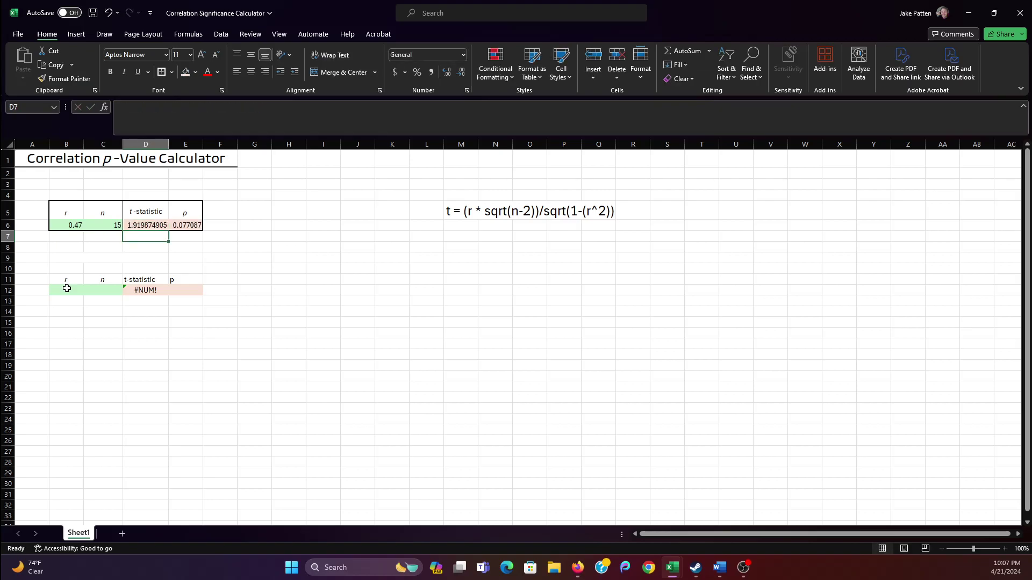
Step: Enter the same test values in the new table, r as 0.47 in B12 and n as 15 in C12
key("Left")
key("Down")
key("Down")
key("Down")
key("Down")
key("Down")
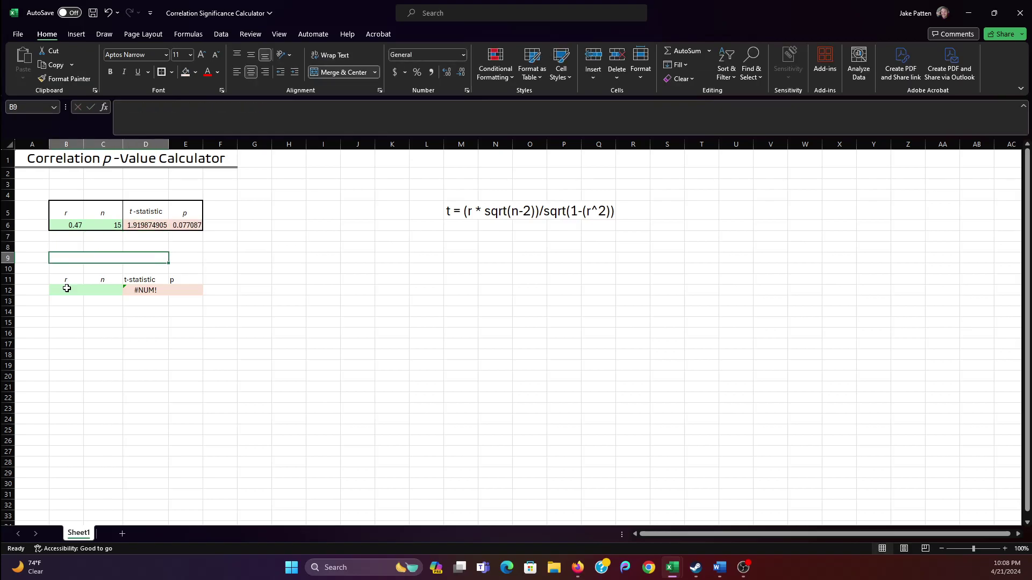
key("Left")
type("0.47")
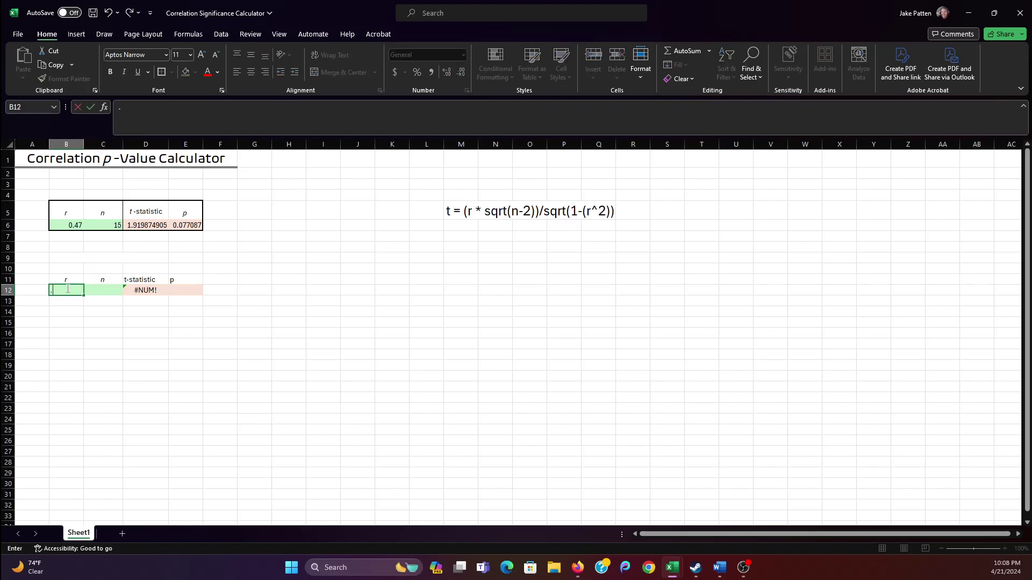
key("Tab")
type("15")
key("Tab")
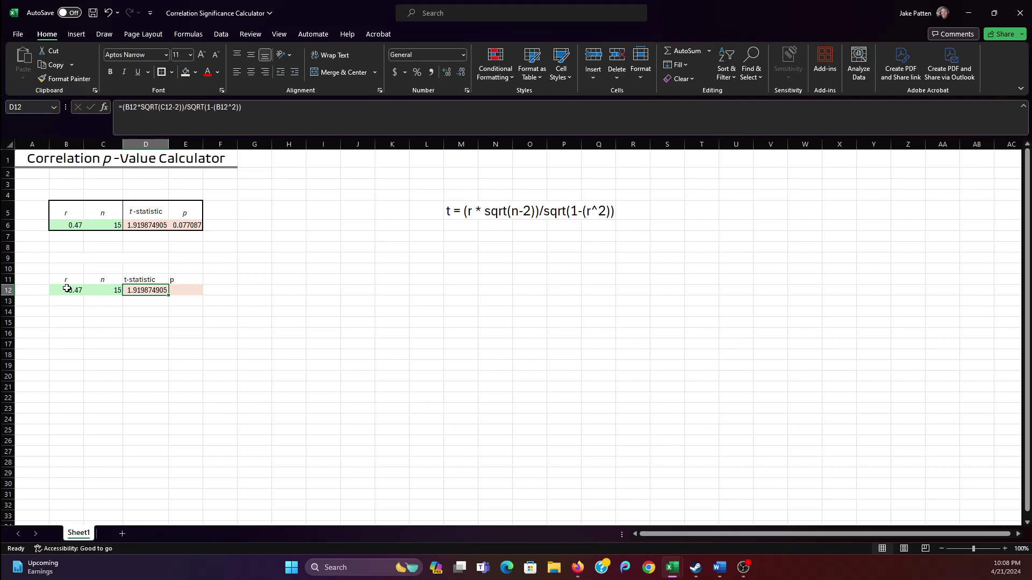
Step: Enter the two-tailed p-value formula =T.DIST.2T(D12,(C12-2)) in cell E12
key("Tab")
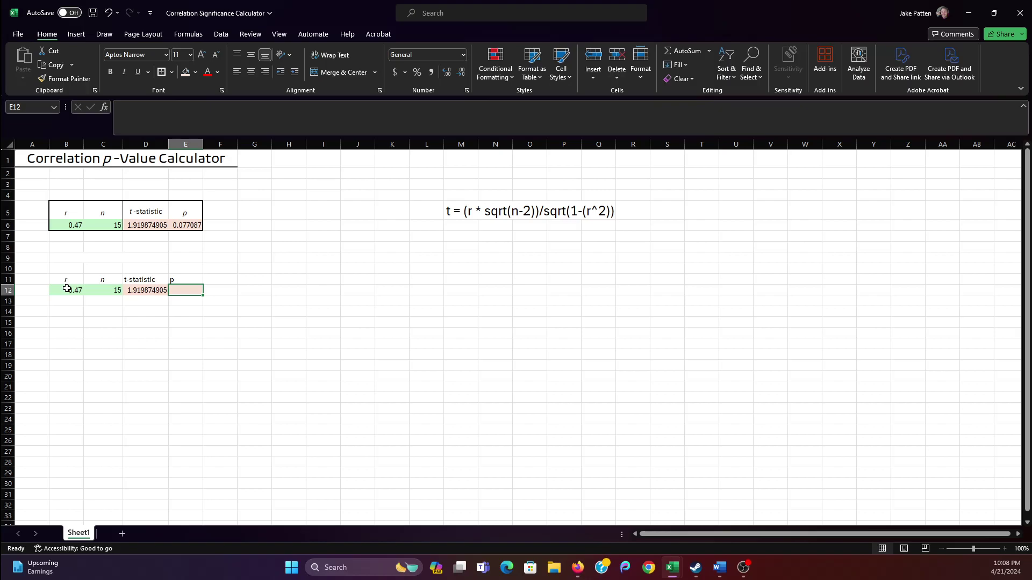
key("Left")
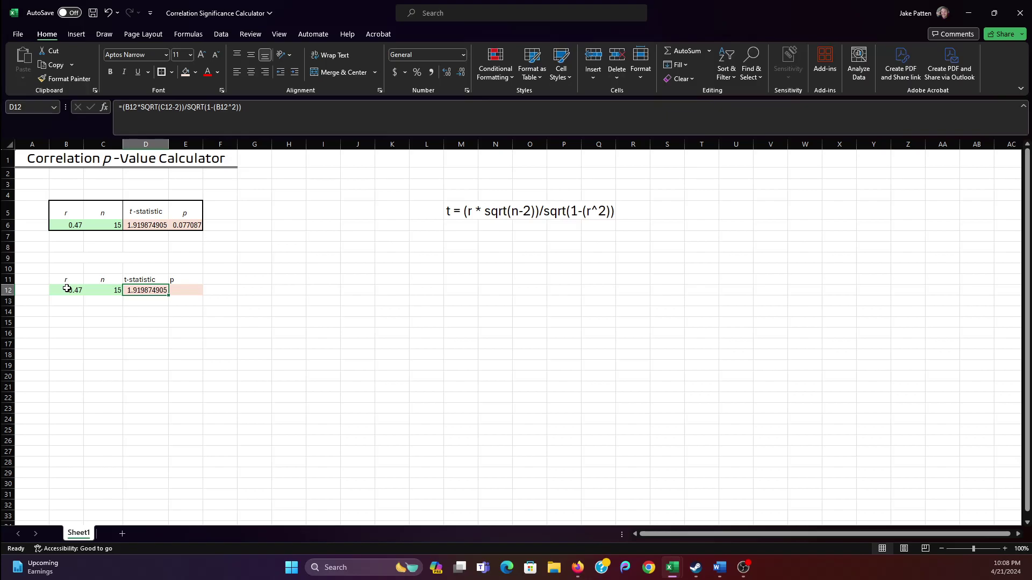
key("Right")
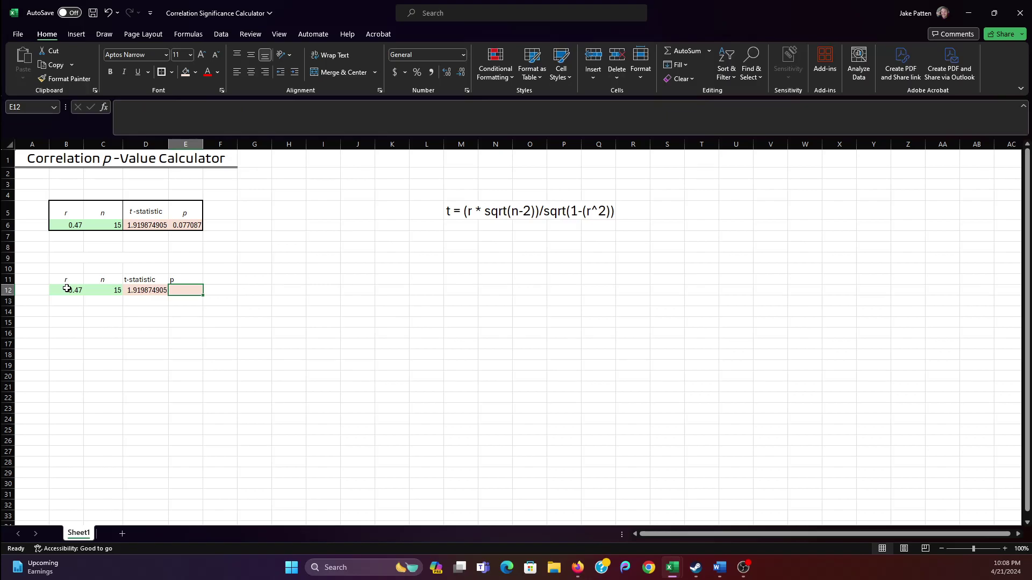
type("=")
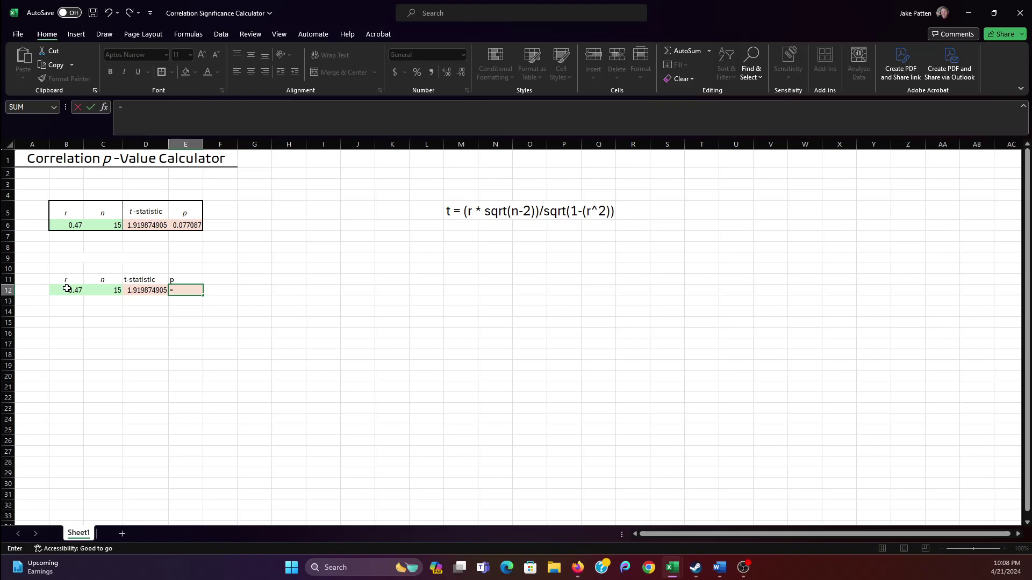
type("t")
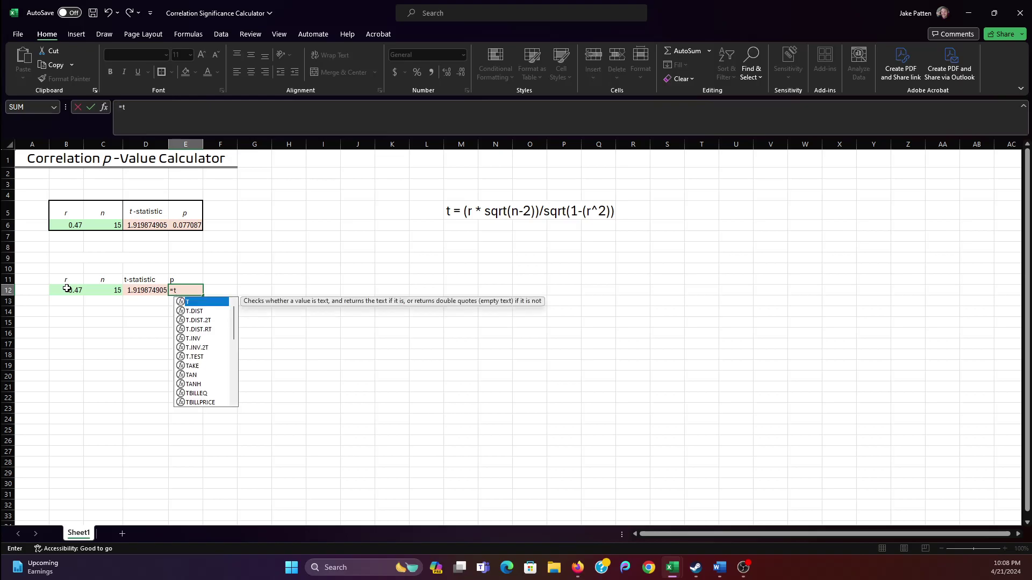
type(".")
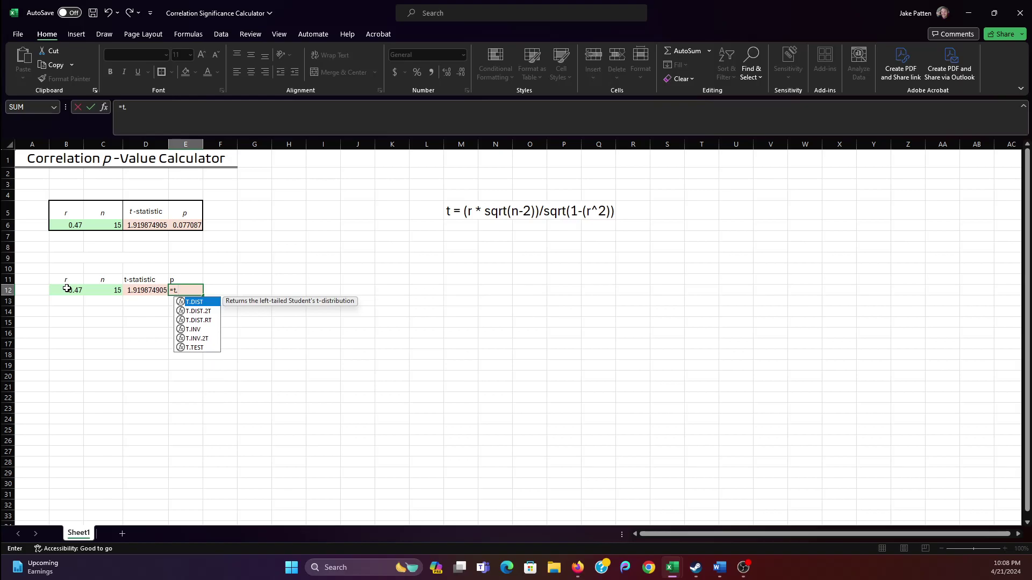
double_click(203, 312)
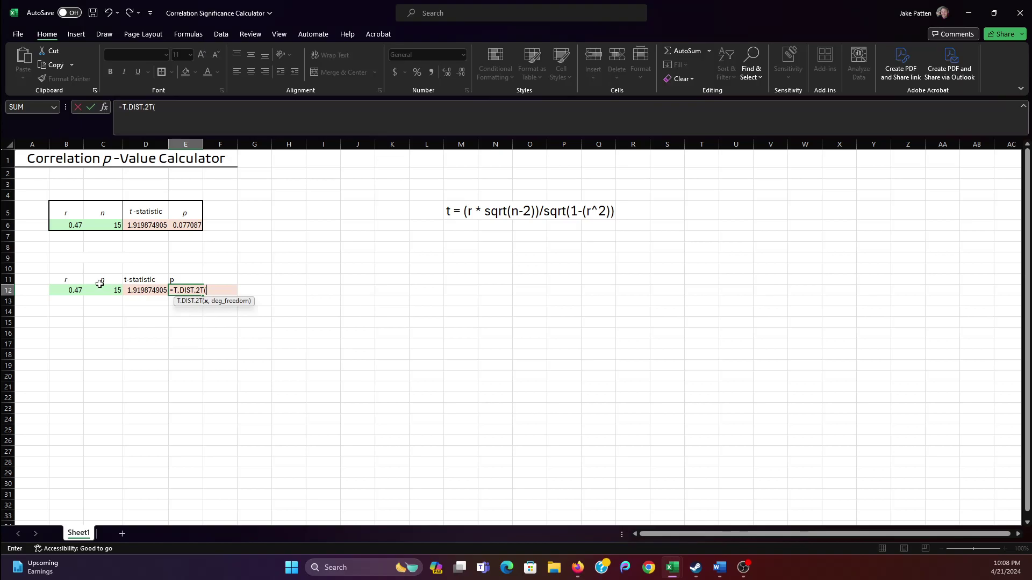
left_click(147, 290)
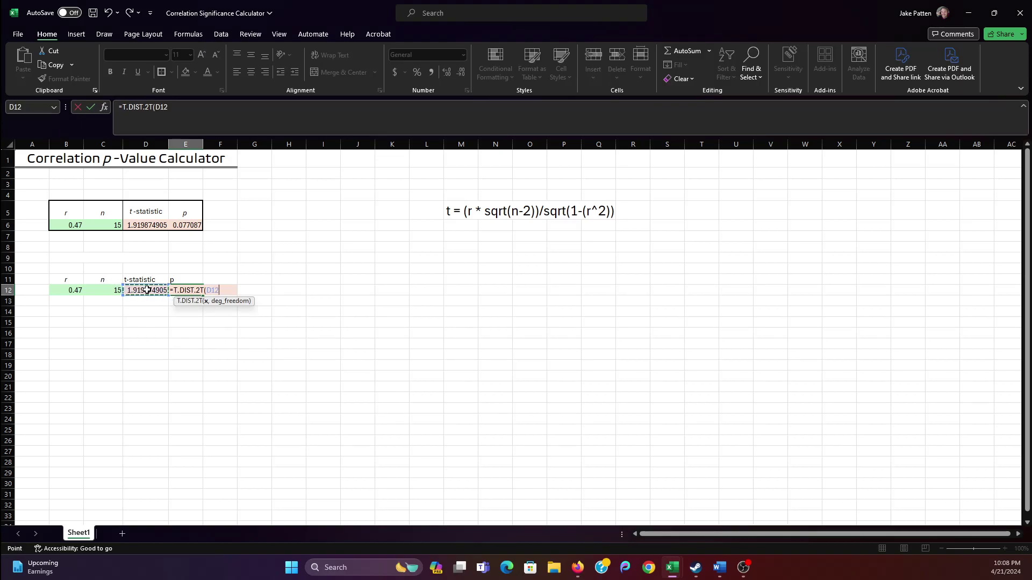
type(",")
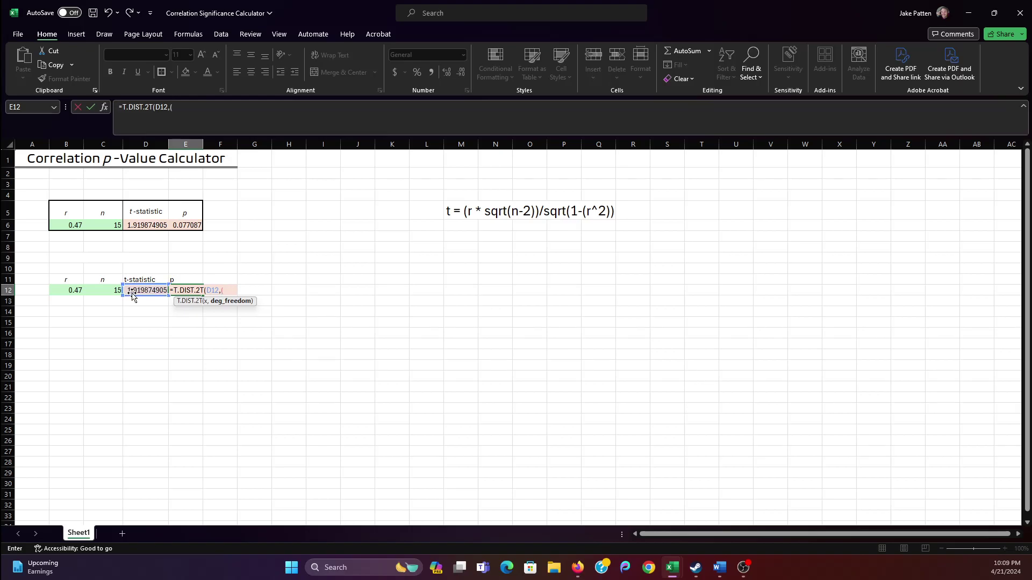
type("(")
left_click(101, 289)
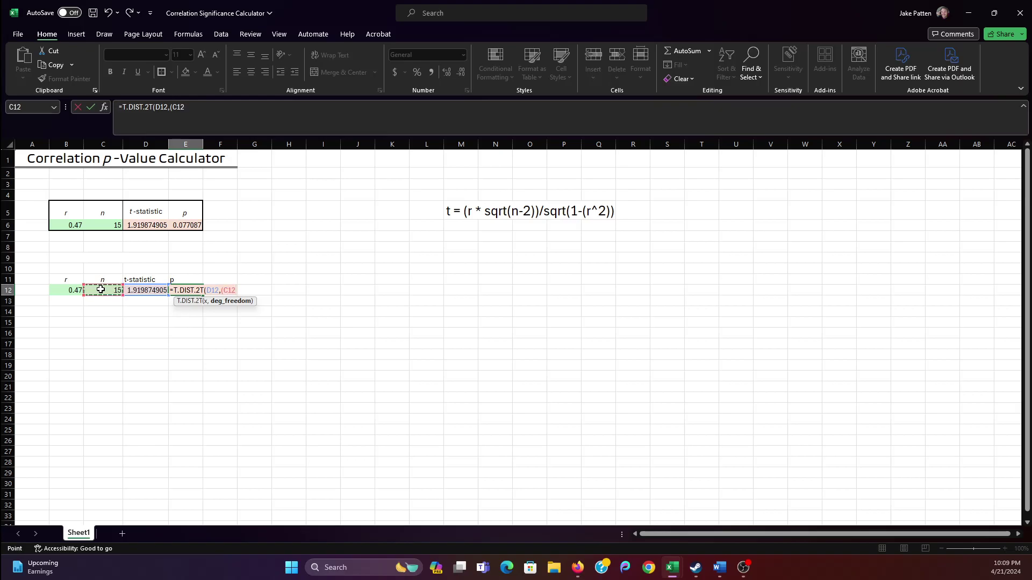
type("-2))")
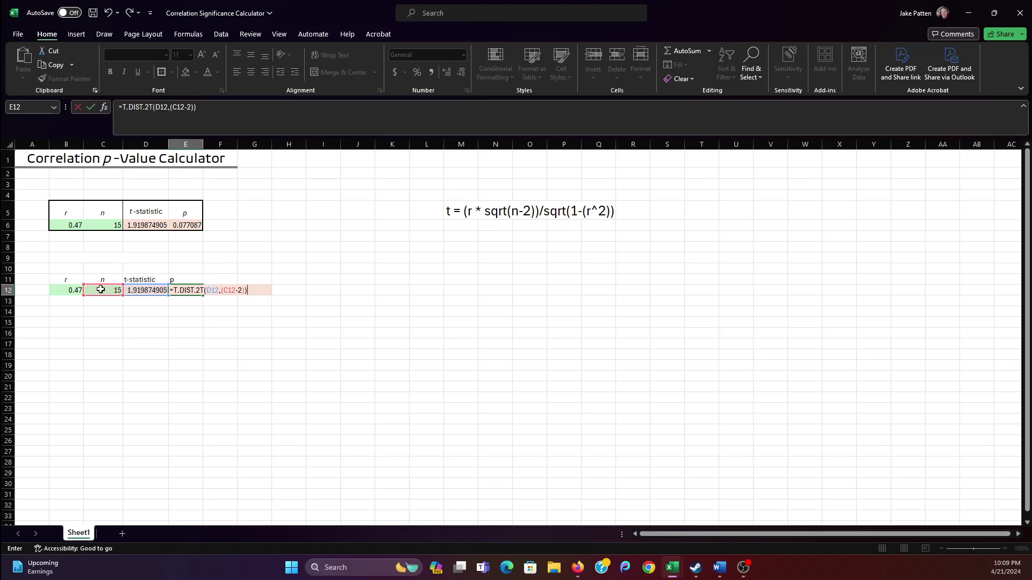
key("Return")
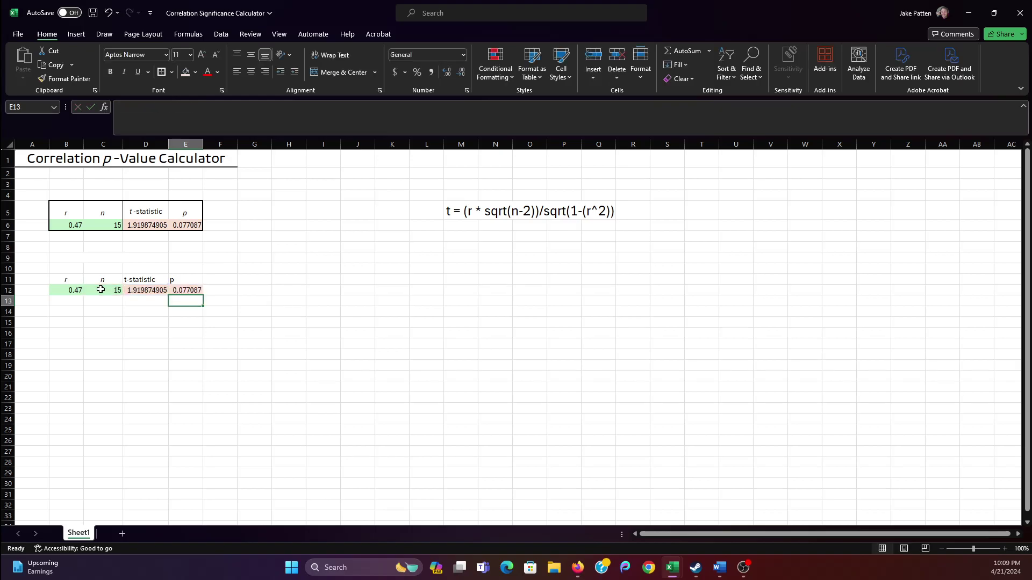